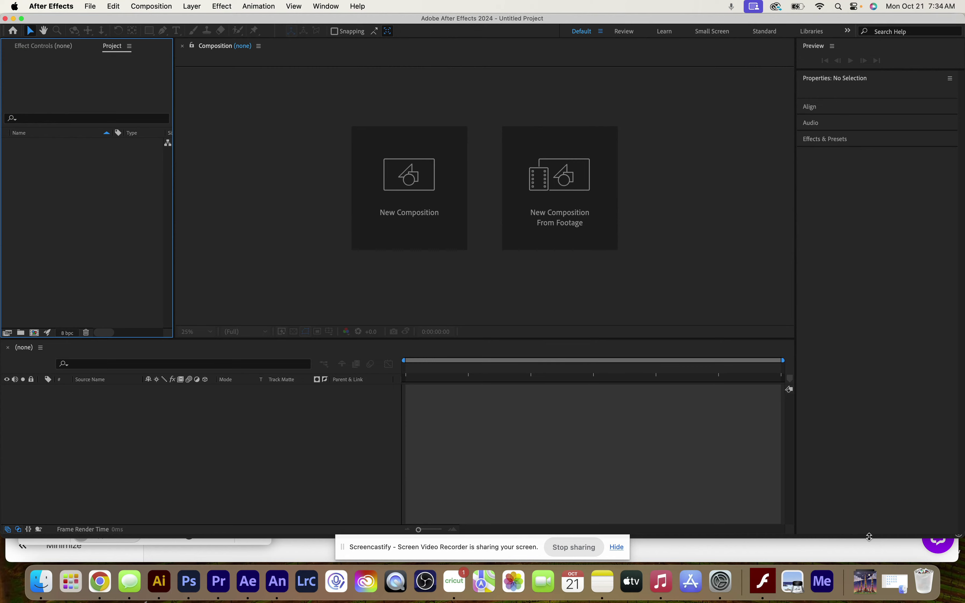
# Create a composition named Animations with the HD 1920x1080 24 fps preset and a 5-second duration.
pyautogui.click(407, 198)
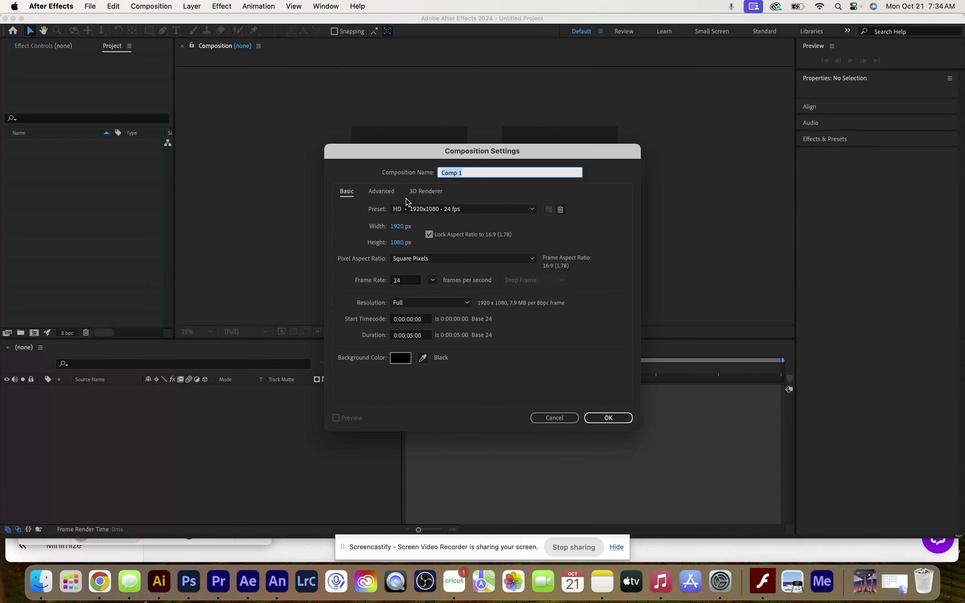
pyautogui.write('Animations')
pyautogui.click(602, 418)
pyautogui.click(601, 420)
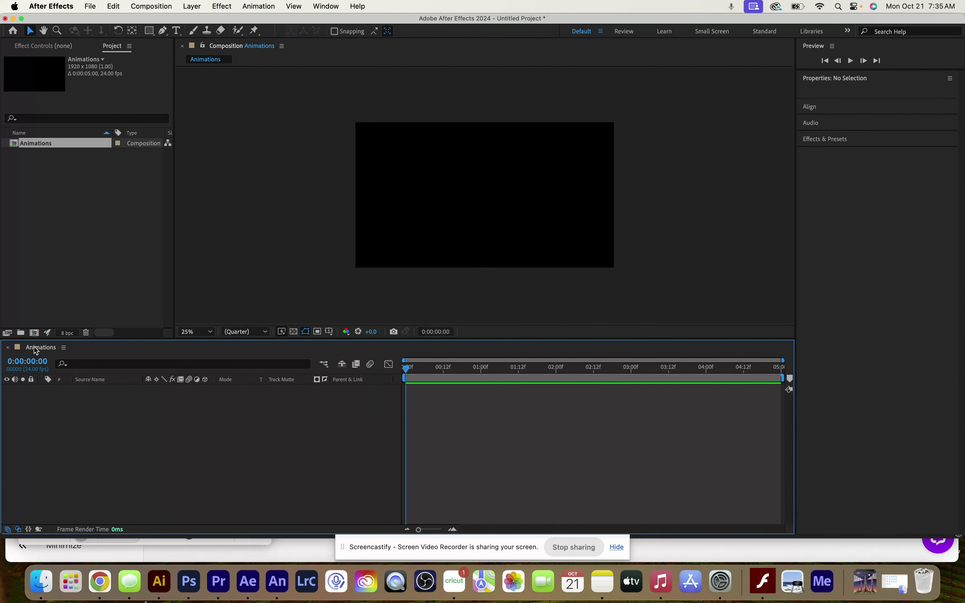
pyautogui.click(64, 348)
pyautogui.moveTo(91, 390)
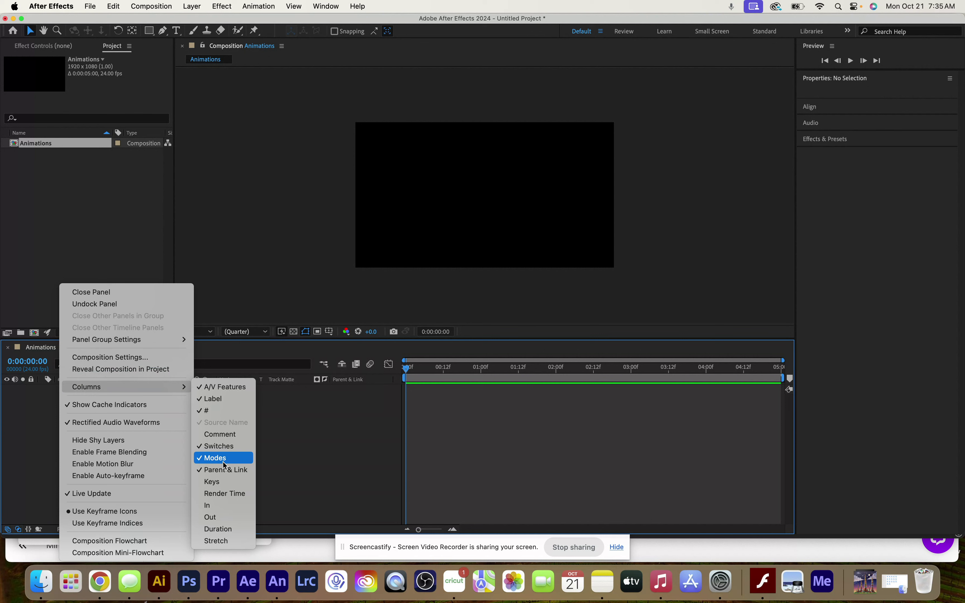
pyautogui.click(317, 460)
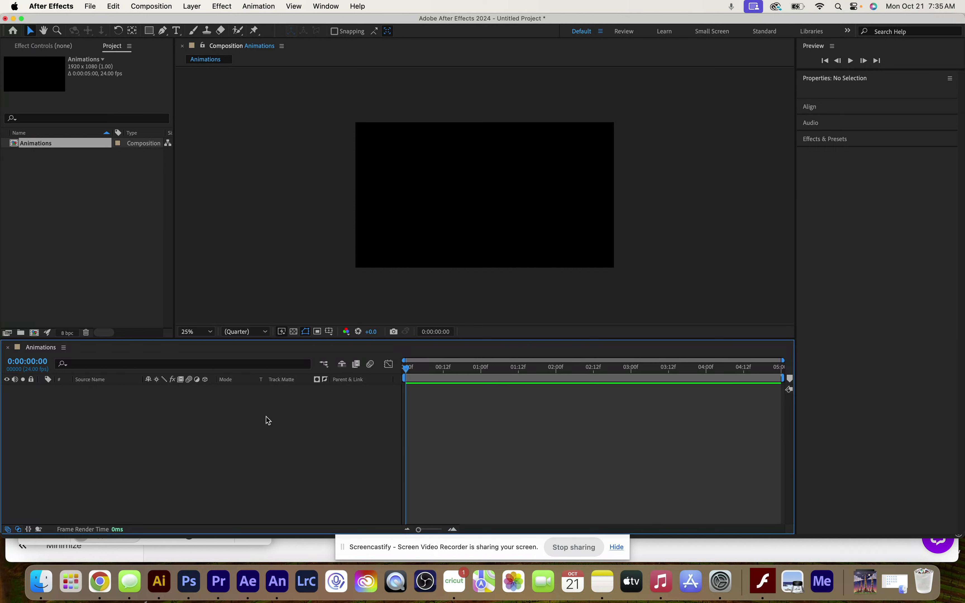
# Draw a white square about 508 px wide slightly above the centre of the composition on a new shape layer.
pyautogui.click(149, 31)
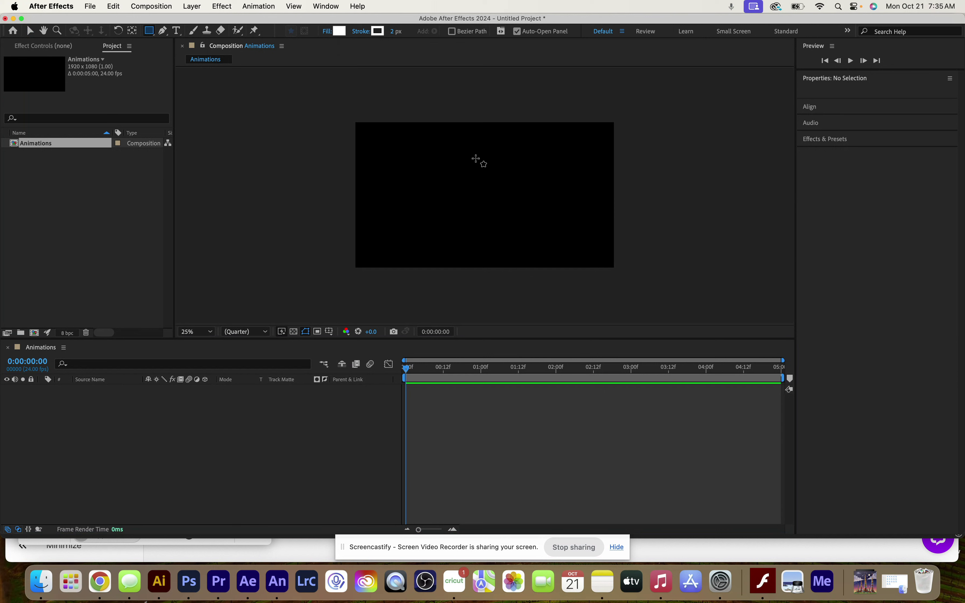
pyautogui.click(30, 31)
pyautogui.moveTo(452, 171)
pyautogui.mouseDown()
pyautogui.moveTo(520, 240)
pyautogui.moveTo(500, 201)
pyautogui.mouseUp()
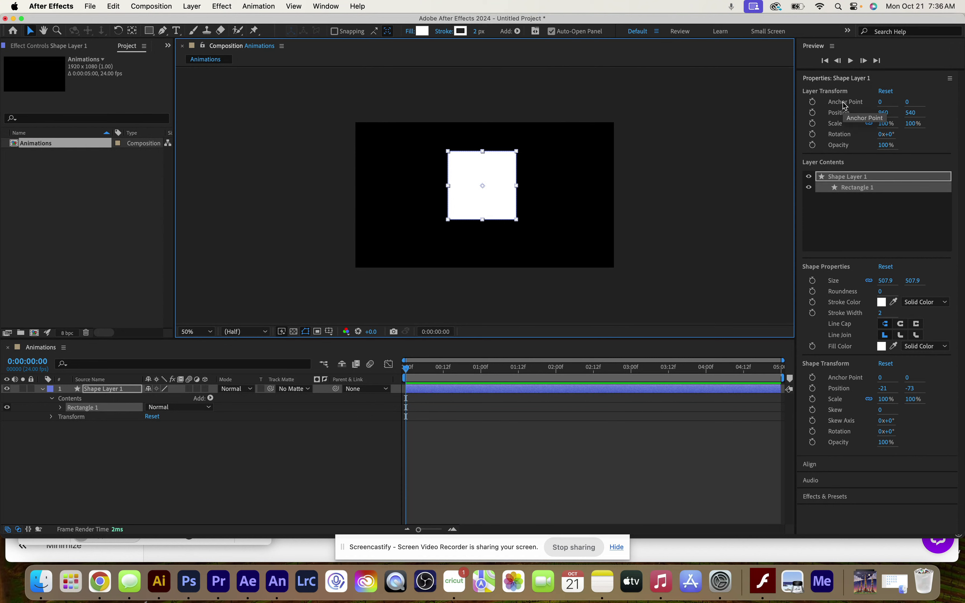
# Show only the Opacity property of the shape layer in the timeline.
pyautogui.click(52, 417)
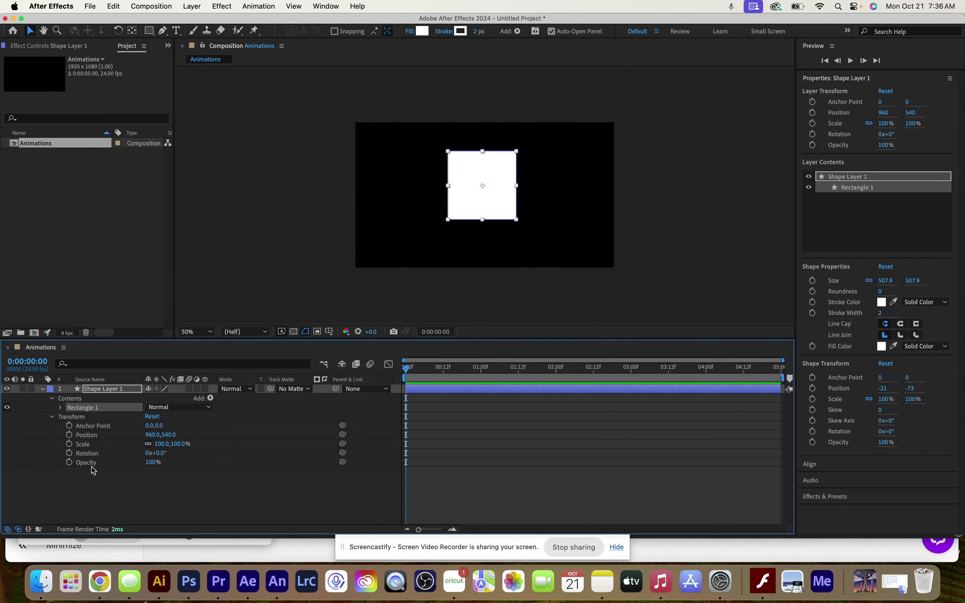
pyautogui.click(43, 389)
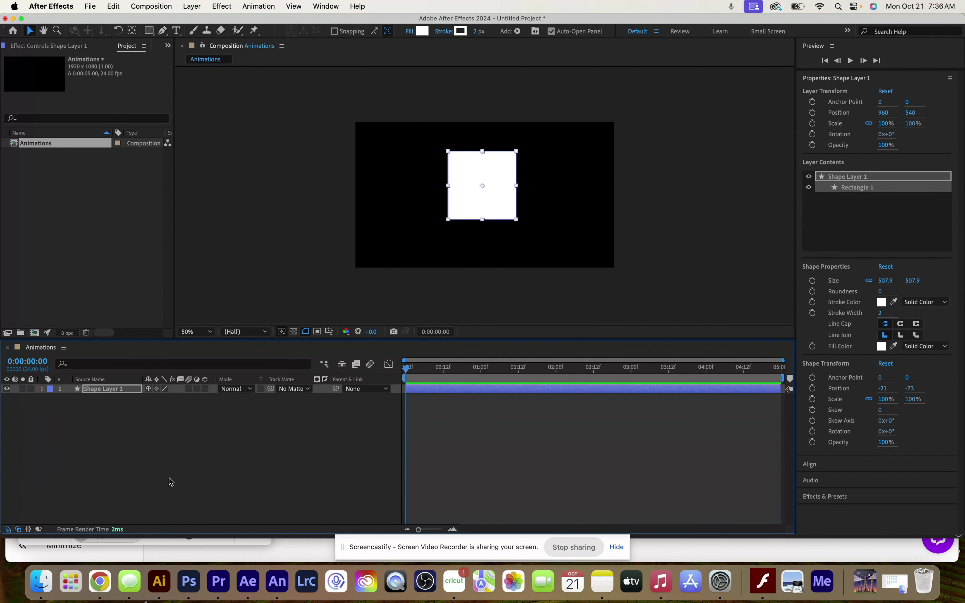
pyautogui.press('t')
pyautogui.press('t')
pyautogui.click(41, 389)
pyautogui.click(51, 408)
pyautogui.click(42, 390)
pyautogui.press('t')
# Trim the shape layer to end at about 4 seconds and add a 100% Opacity keyframe at 0:00:02:00.
pyautogui.moveTo(406, 372); pyautogui.dragTo(556, 380)
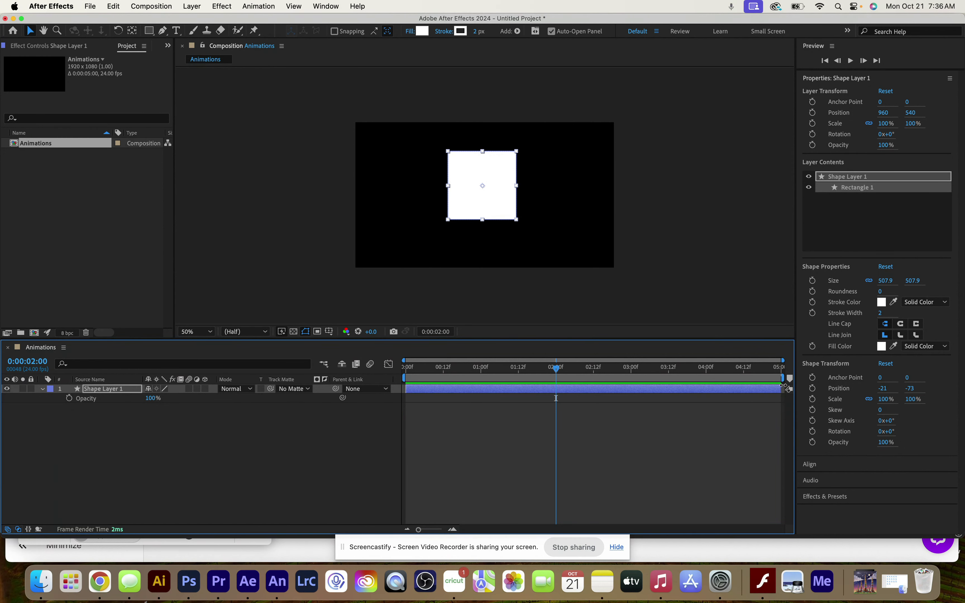
pyautogui.moveTo(781, 387); pyautogui.dragTo(708, 390)
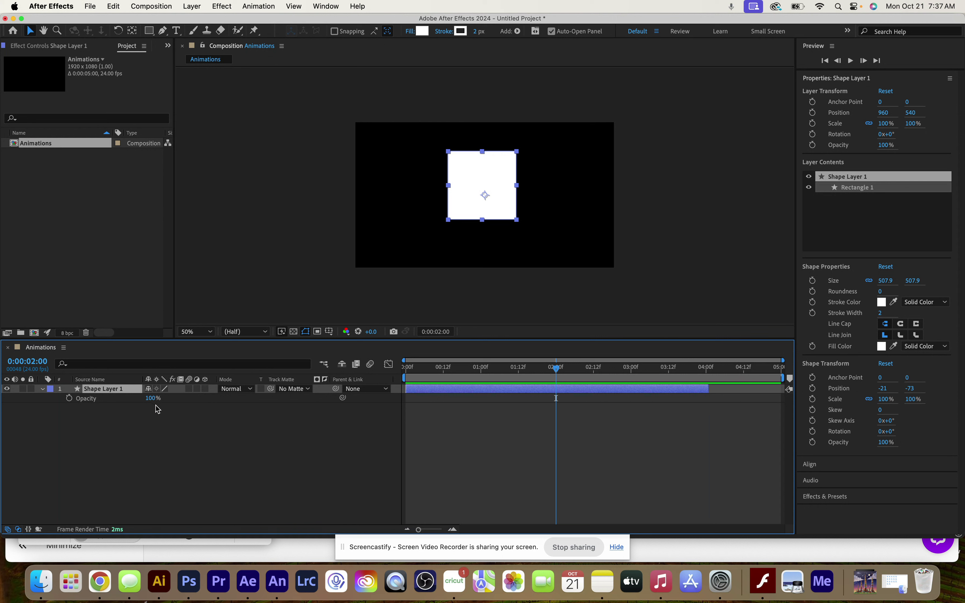
pyautogui.click(69, 399)
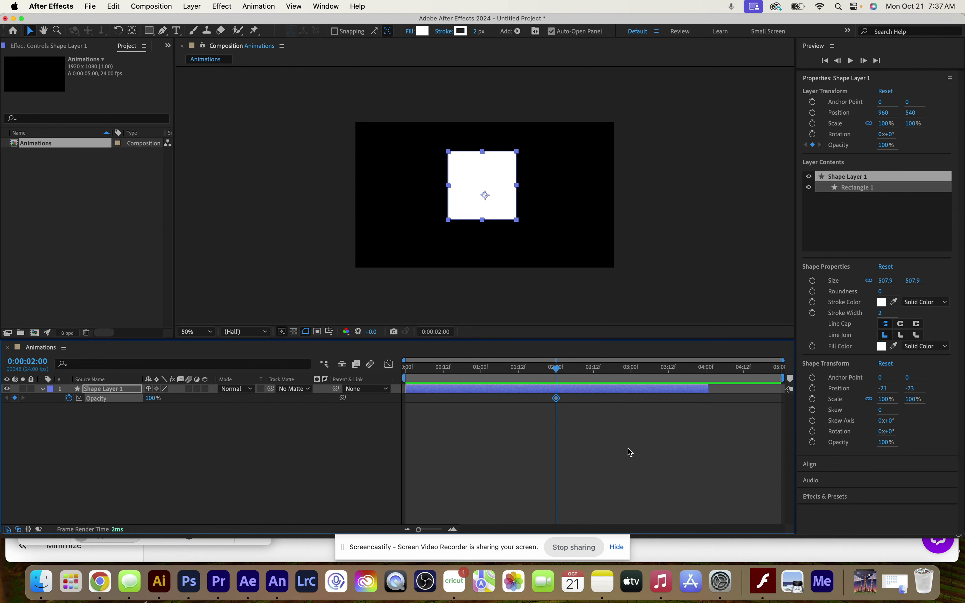
# Try a 0% Opacity keyframe at 0:00:00:00 and delete it after scrubbing through the fade-in.
pyautogui.moveTo(557, 371); pyautogui.dragTo(594, 395)
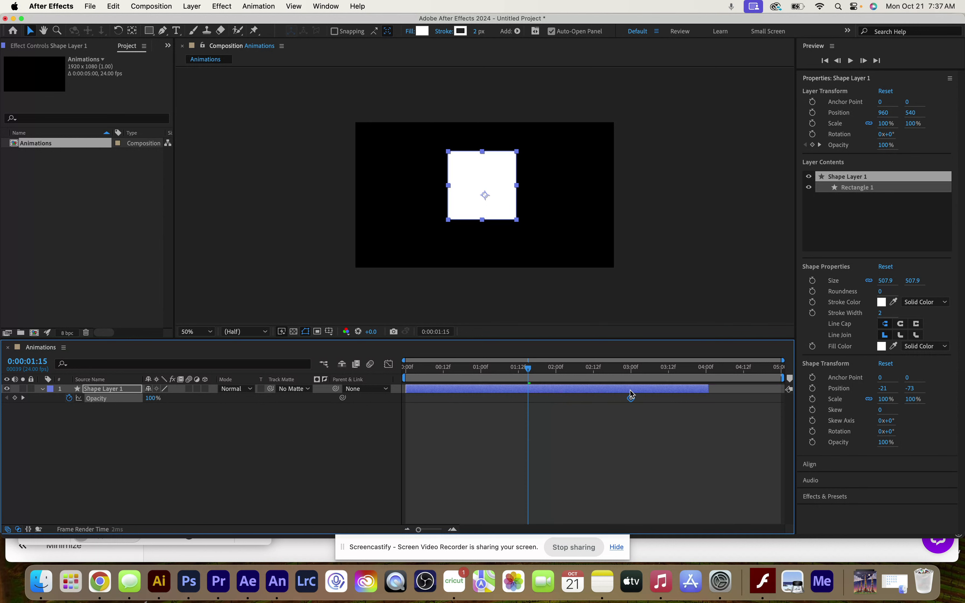
pyautogui.moveTo(593, 393); pyautogui.dragTo(557, 397)
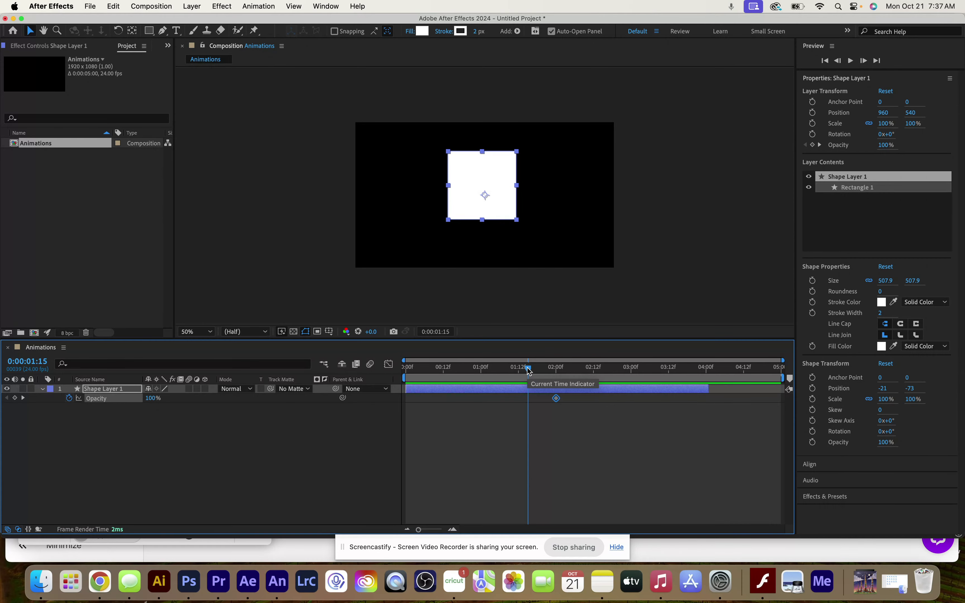
pyautogui.moveTo(528, 371); pyautogui.dragTo(406, 369)
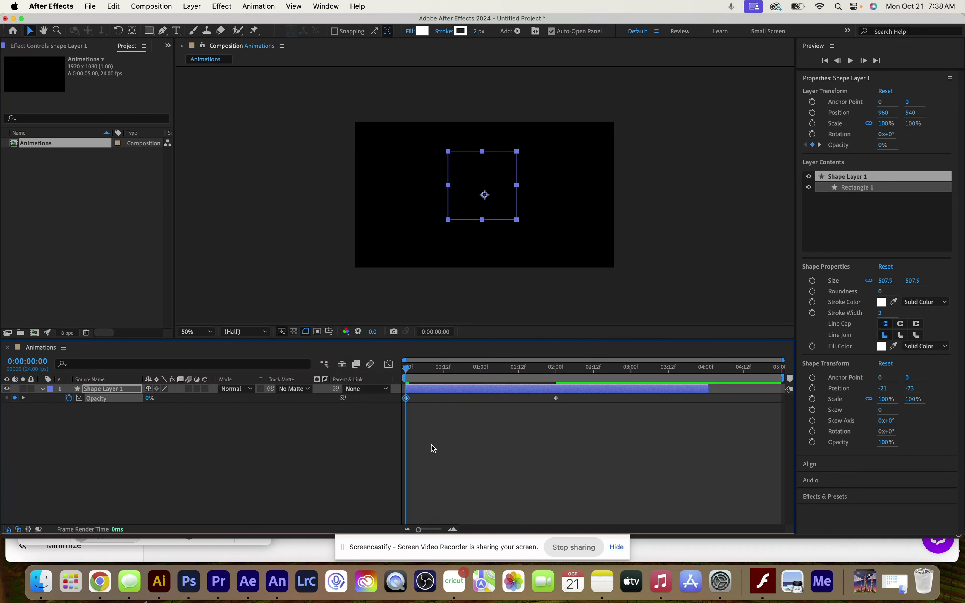
pyautogui.moveTo(408, 369)
pyautogui.mouseDown()
pyautogui.moveTo(441, 371)
pyautogui.moveTo(402, 368)
pyautogui.mouseUp()
pyautogui.moveTo(406, 369); pyautogui.dragTo(453, 369)
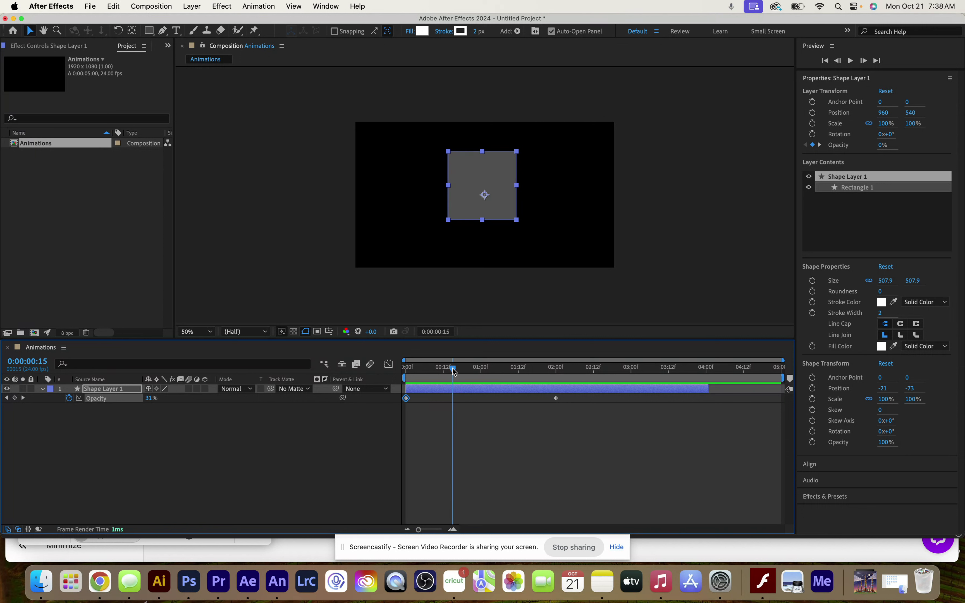
pyautogui.click(406, 398)
pyautogui.press('Delete')
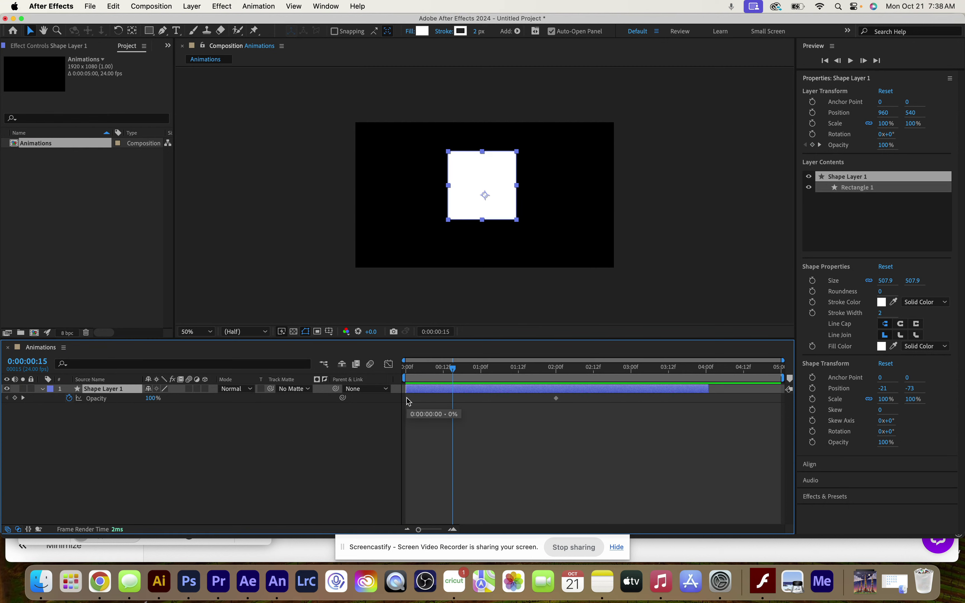
# Set the shape layer's Opacity to 0% at 0:00:00:00 and preview the fade-in.
pyautogui.moveTo(453, 369); pyautogui.dragTo(383, 377)
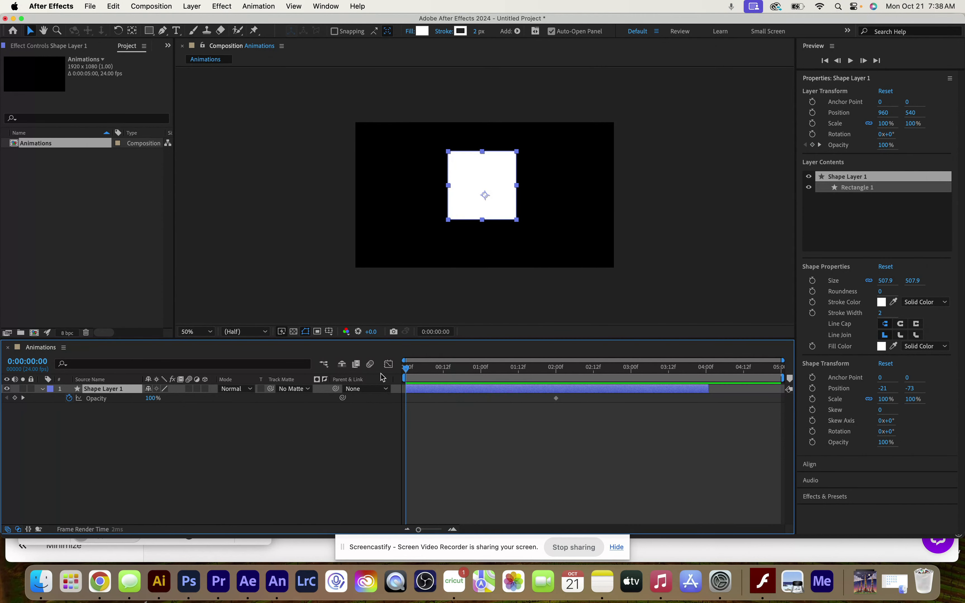
pyautogui.moveTo(153, 398); pyautogui.dragTo(119, 398)
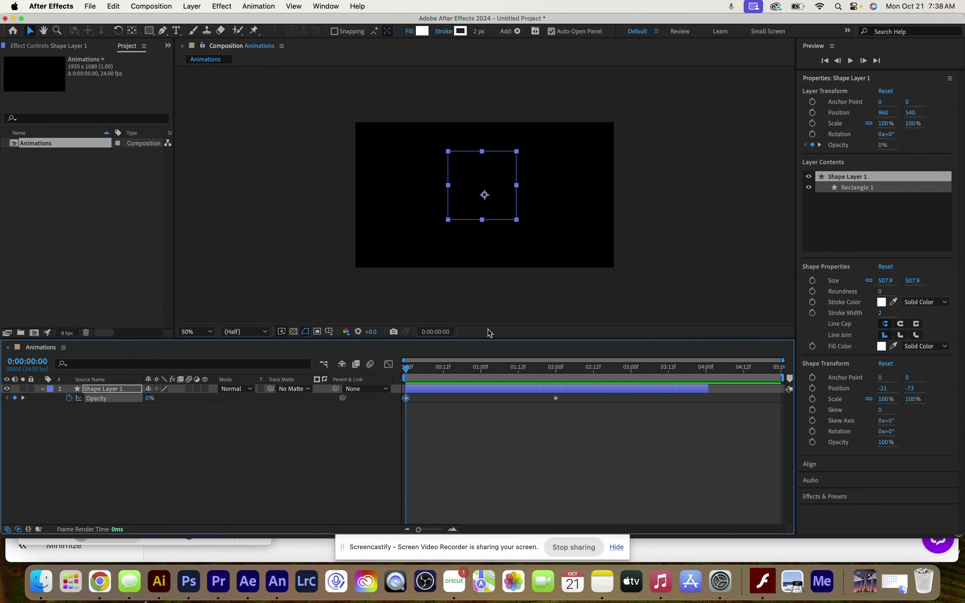
pyautogui.press('space')
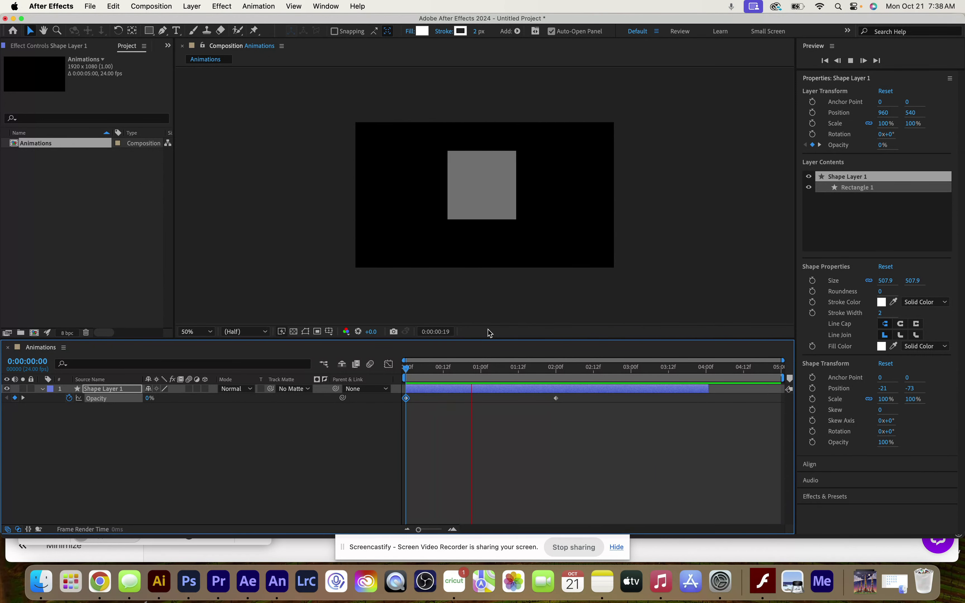
pyautogui.press('space')
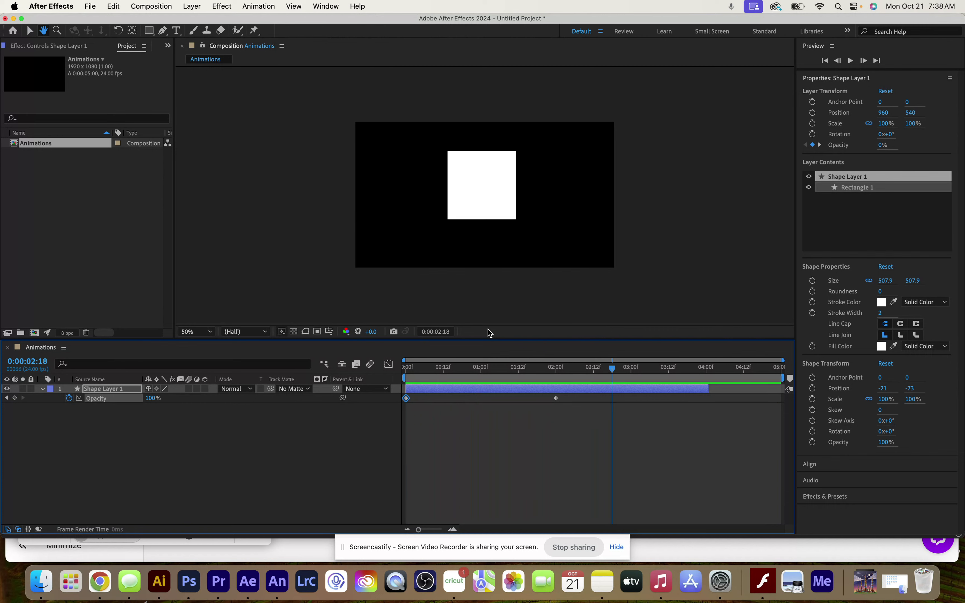
# Shorten the work area to end at about 4 seconds, matching the layer's end, and preview the animation.
pyautogui.moveTo(784, 378); pyautogui.dragTo(711, 378)
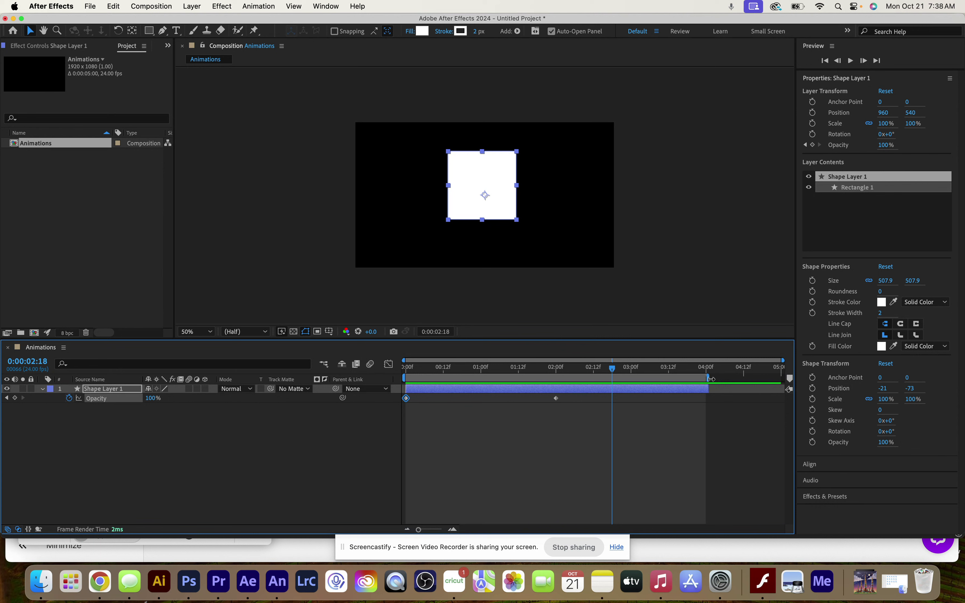
pyautogui.press('space')
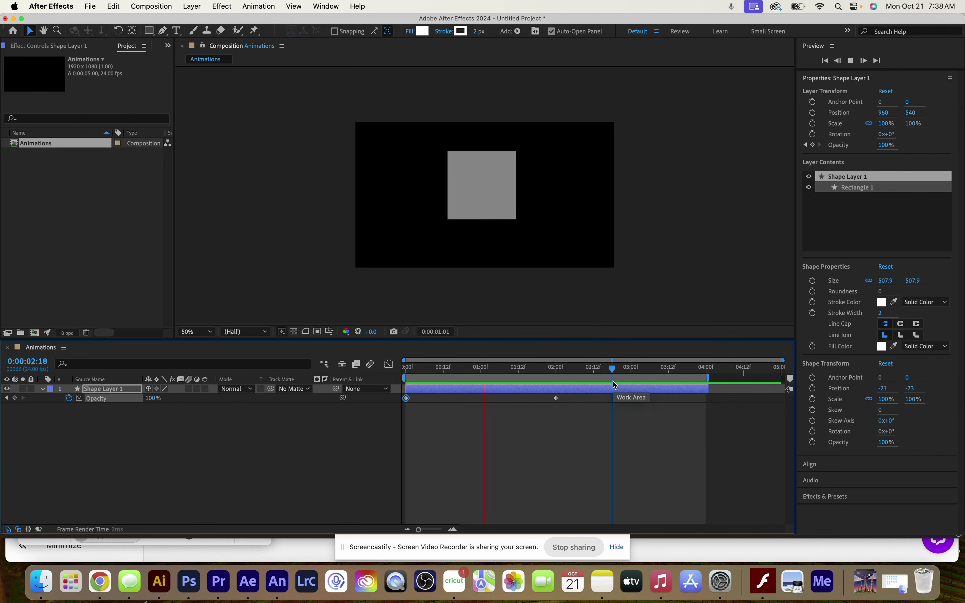
pyautogui.press('space')
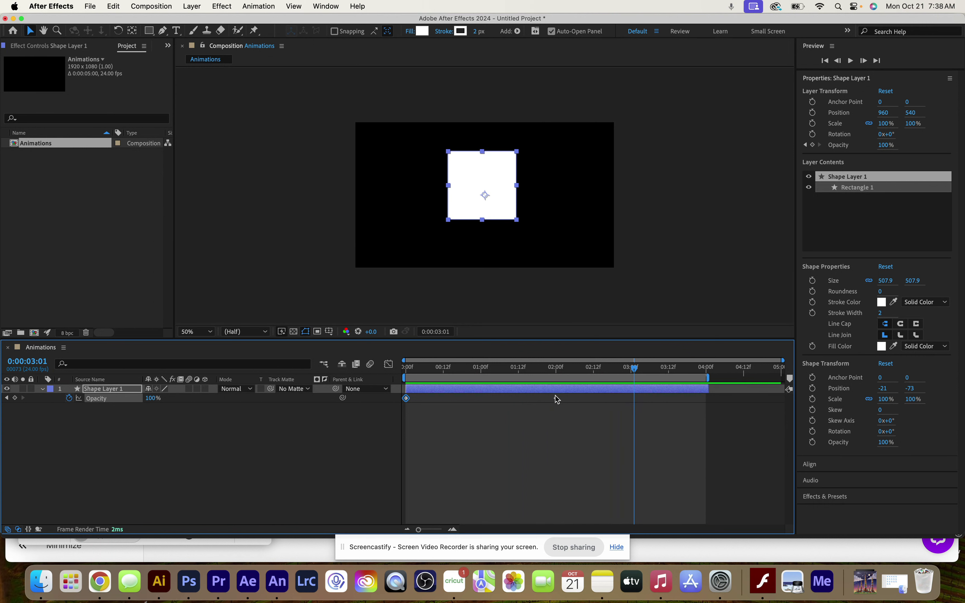
# Move the 100% Opacity keyframe to 0:00:01:12 and add a 0% keyframe at 0:00:03:11, previewing the fade-out.
pyautogui.moveTo(557, 399)
pyautogui.moveTo(556, 399); pyautogui.dragTo(523, 398)
pyautogui.moveTo(634, 368); pyautogui.dragTo(667, 372)
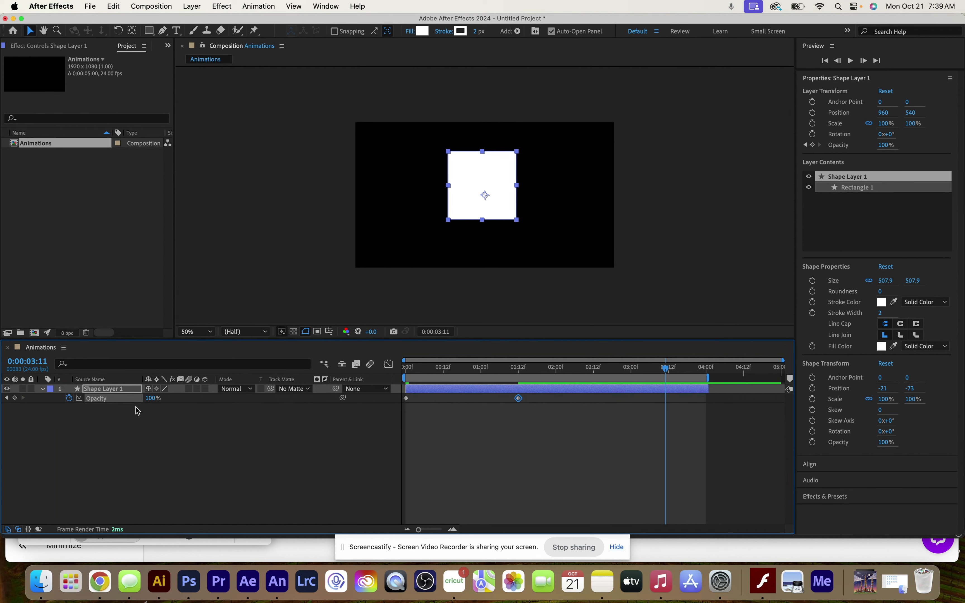
pyautogui.moveTo(150, 401); pyautogui.dragTo(64, 404)
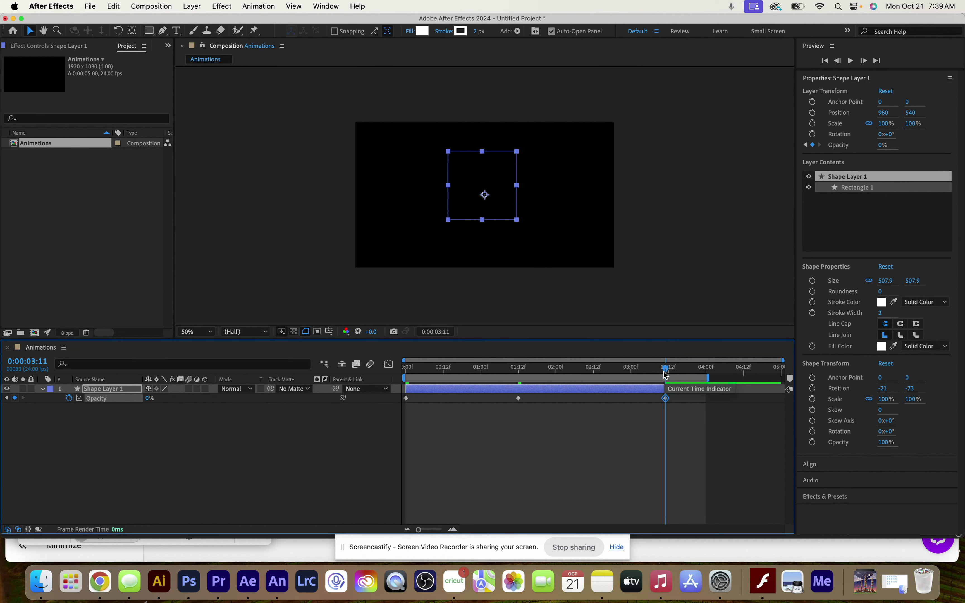
pyautogui.press('space')
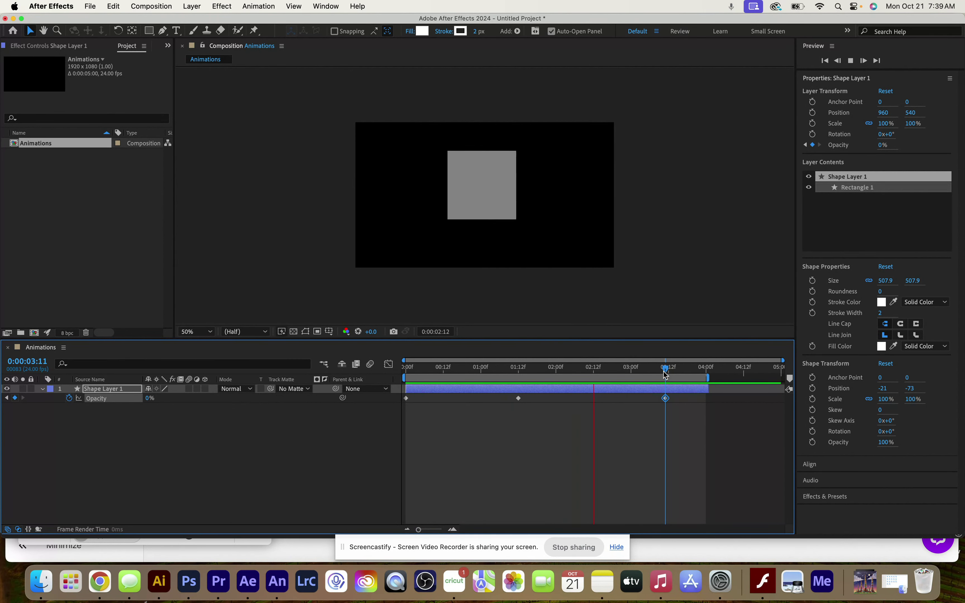
pyautogui.press('space')
# Set the Opacity to 98% at 0:00:02:00 to hold the square visible, and preview the fade from the start.
pyautogui.moveTo(623, 372); pyautogui.dragTo(557, 372)
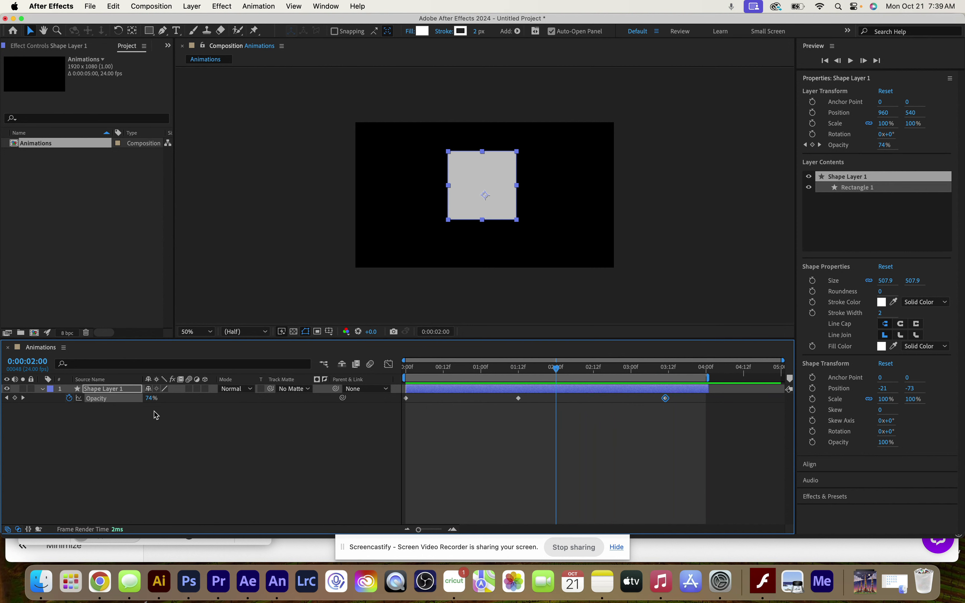
pyautogui.moveTo(148, 400); pyautogui.dragTo(164, 399)
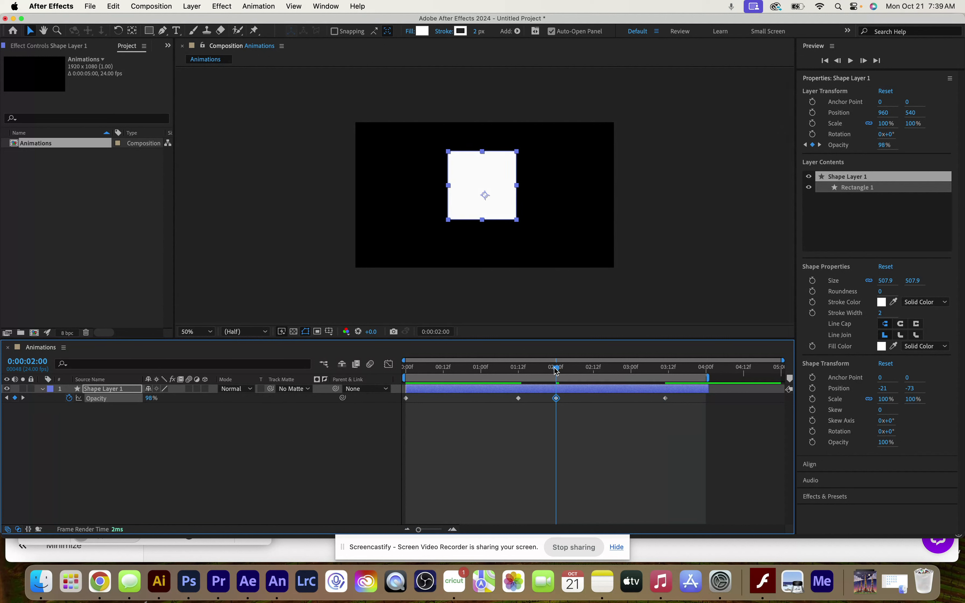
pyautogui.press('space')
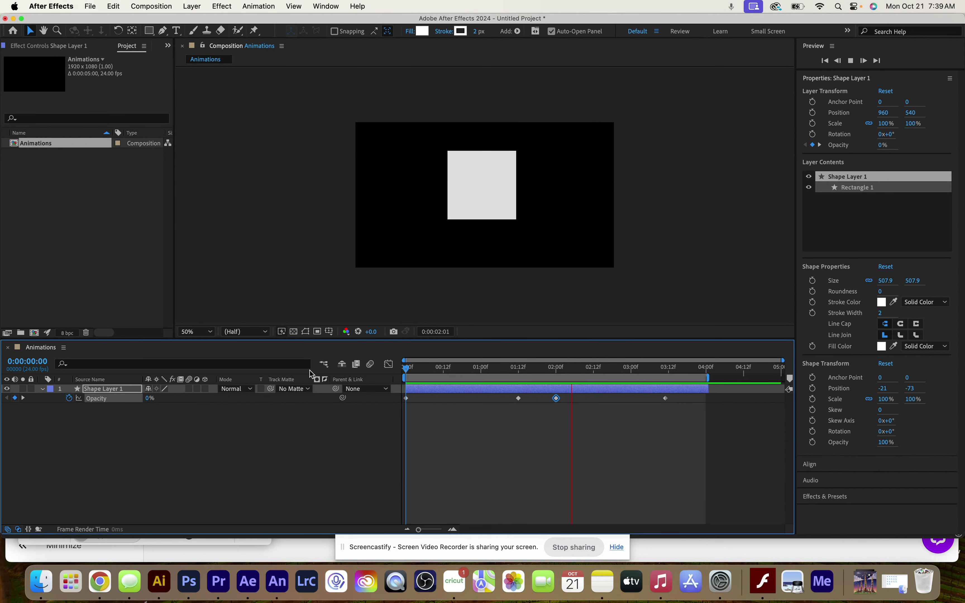
pyautogui.press('space')
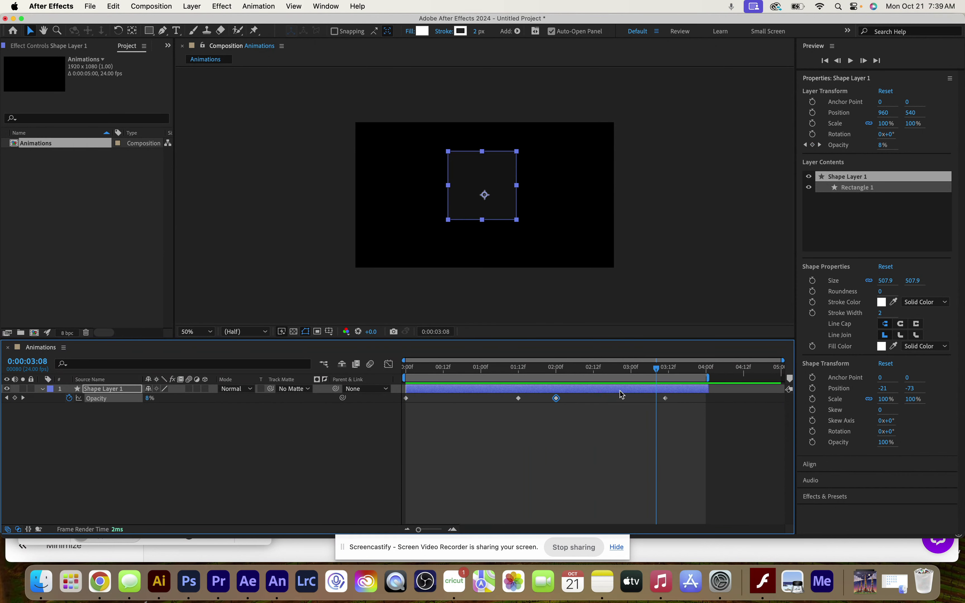
# Move the 98% Opacity keyframe to about 0:00:02:06 and the final 0% keyframe to about 0:00:03:17, and preview the timing.
pyautogui.moveTo(556, 398); pyautogui.dragTo(576, 399)
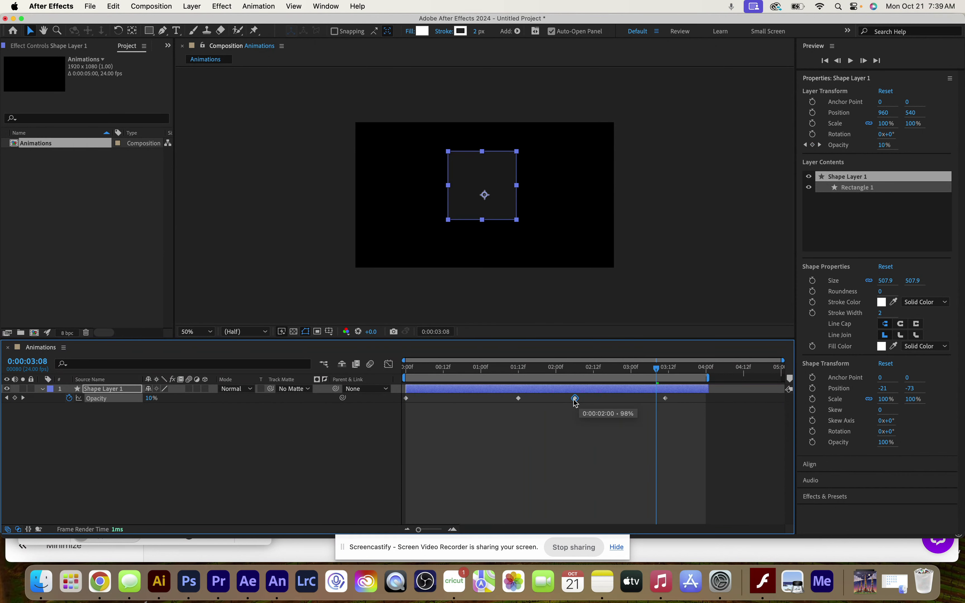
pyautogui.click(665, 398)
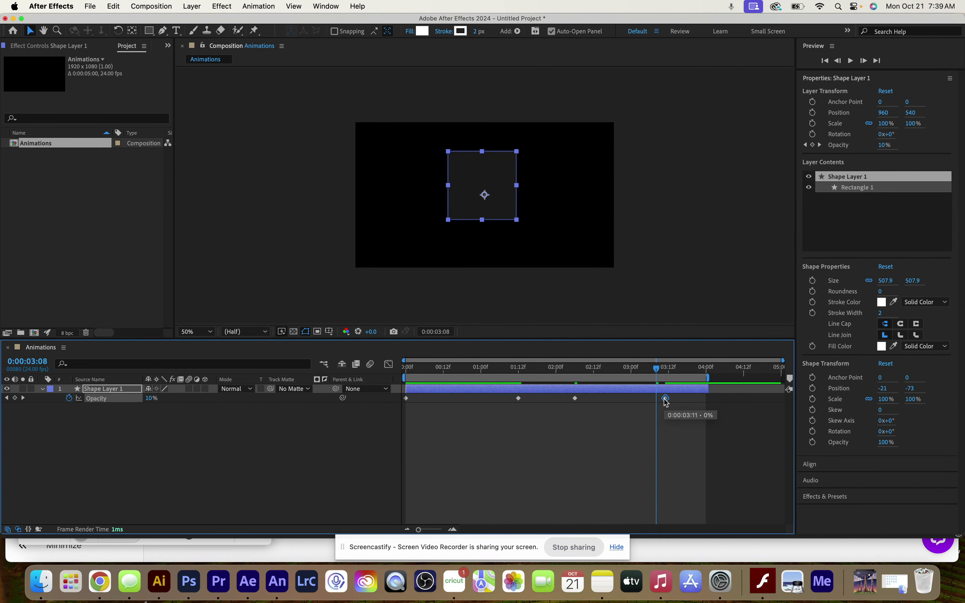
pyautogui.moveTo(666, 398); pyautogui.dragTo(685, 398)
pyautogui.press('space')
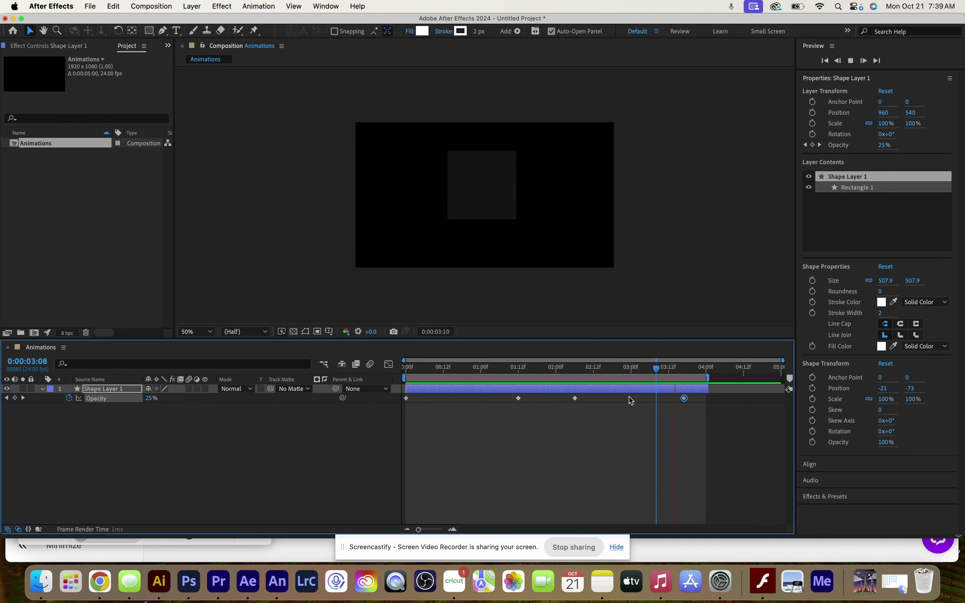
pyautogui.press('space')
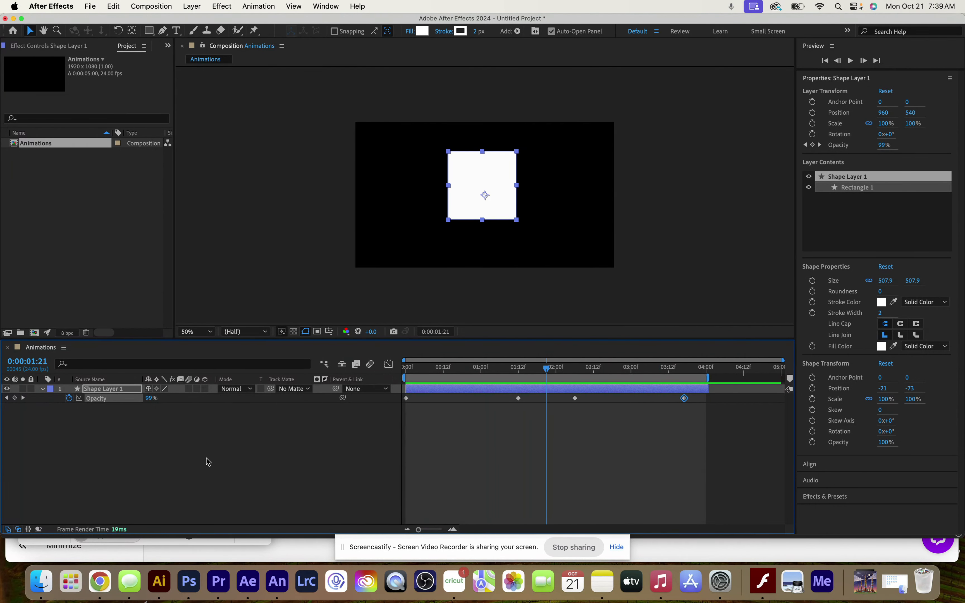
# Delete all Opacity keyframes from the shape layer and set the current time to 0:00:02:00.
pyautogui.click(695, 419)
pyautogui.moveTo(694, 420); pyautogui.dragTo(400, 399)
pyautogui.press('Delete')
pyautogui.moveTo(547, 370); pyautogui.dragTo(558, 372)
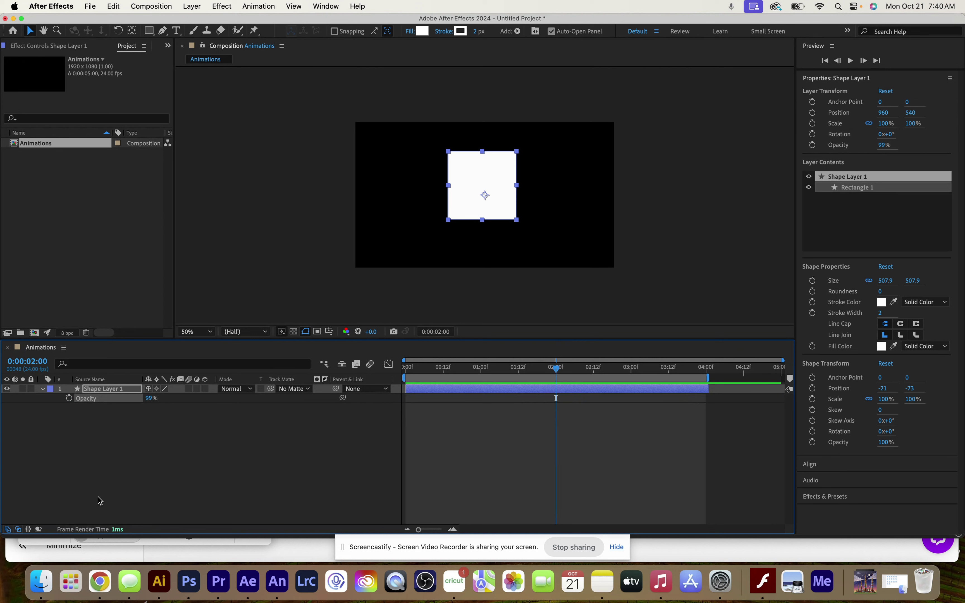
# Expand the shape layer's Transform properties and start a Position keyframe at 0:00:02:00.
pyautogui.press('t')
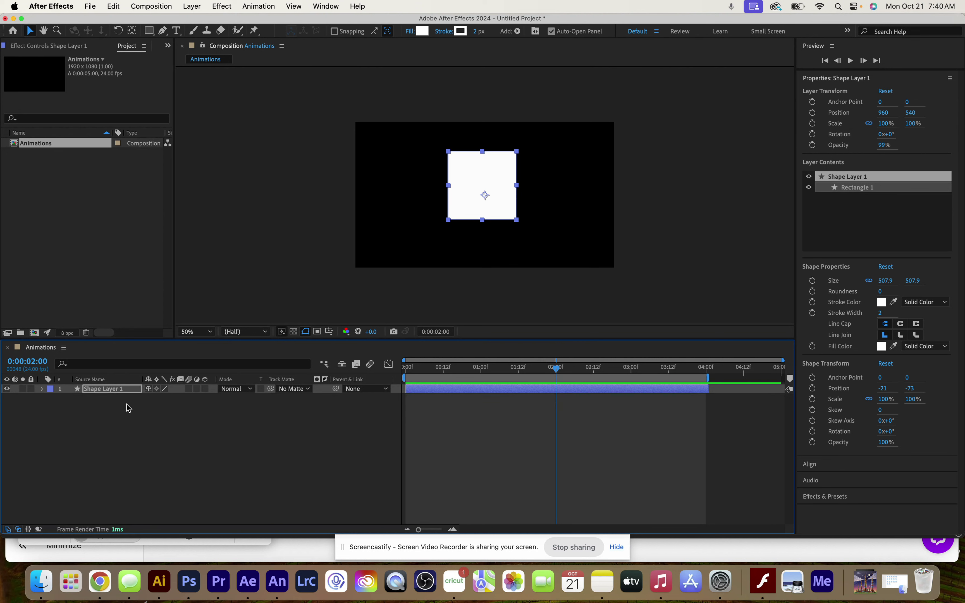
pyautogui.click(41, 389)
pyautogui.click(51, 408)
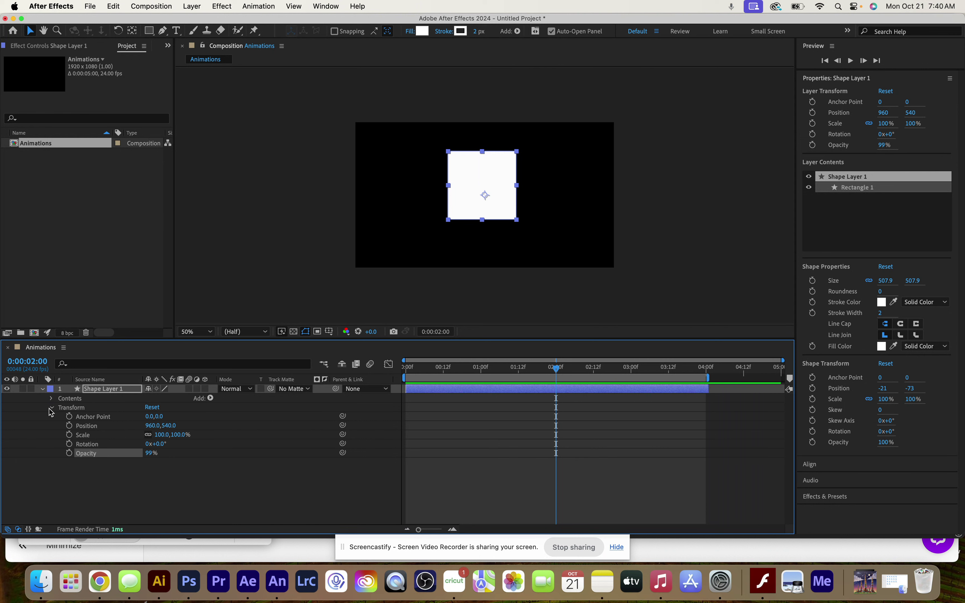
pyautogui.click(69, 426)
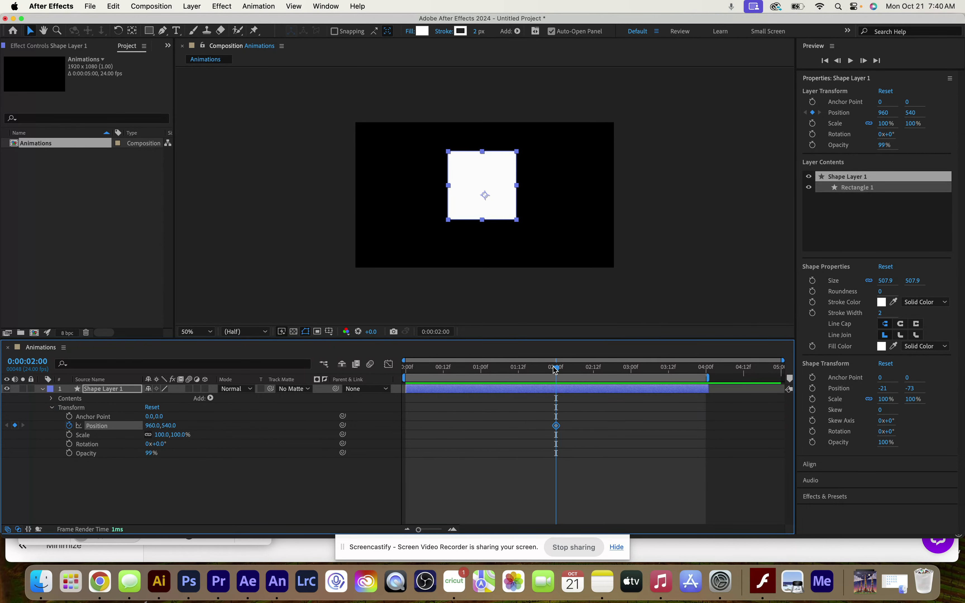
# At 0:00:00:00, move the square straight down below the frame to Position 960, 1420, and preview the upward slide.
pyautogui.moveTo(557, 371); pyautogui.dragTo(406, 364)
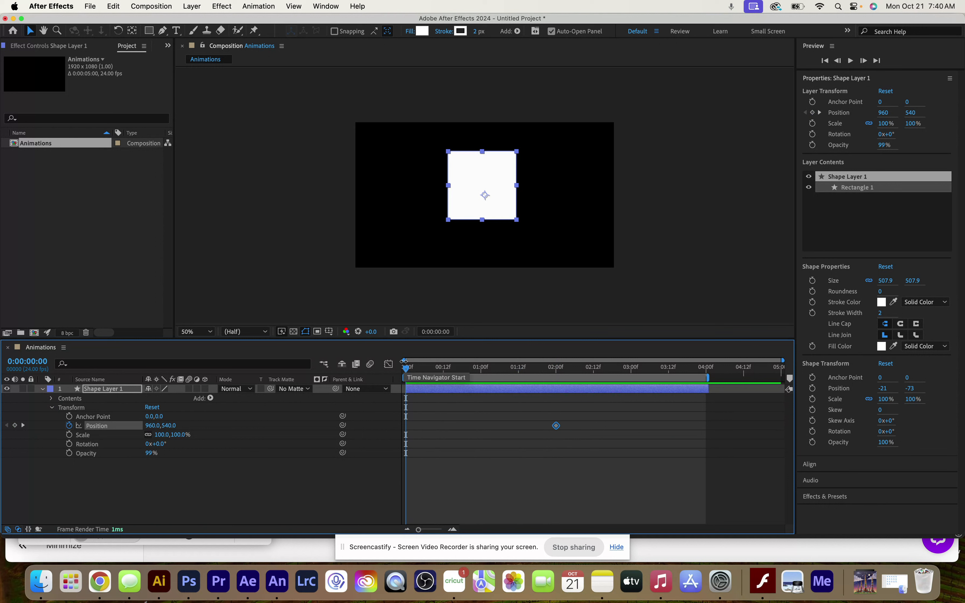
pyautogui.click(497, 205)
pyautogui.moveTo(496, 210); pyautogui.dragTo(451, 296)
pyautogui.moveTo(495, 257); pyautogui.dragTo(512, 328)
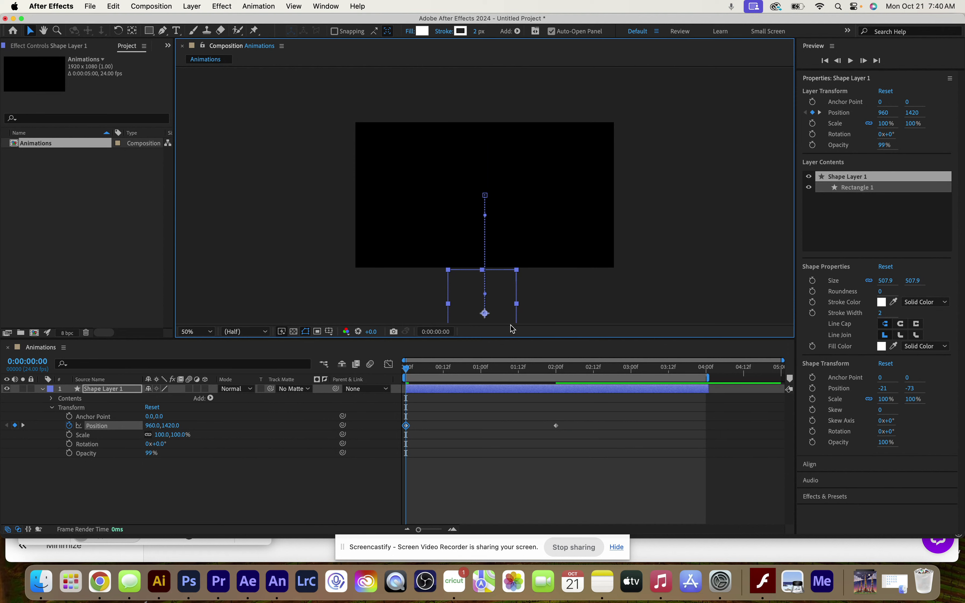
pyautogui.press('space')
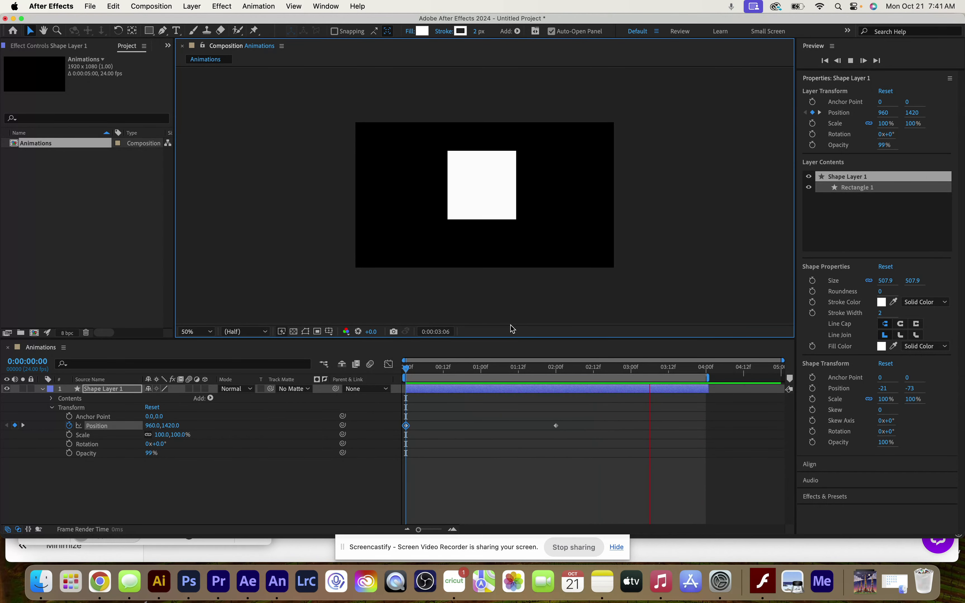
pyautogui.click(459, 368)
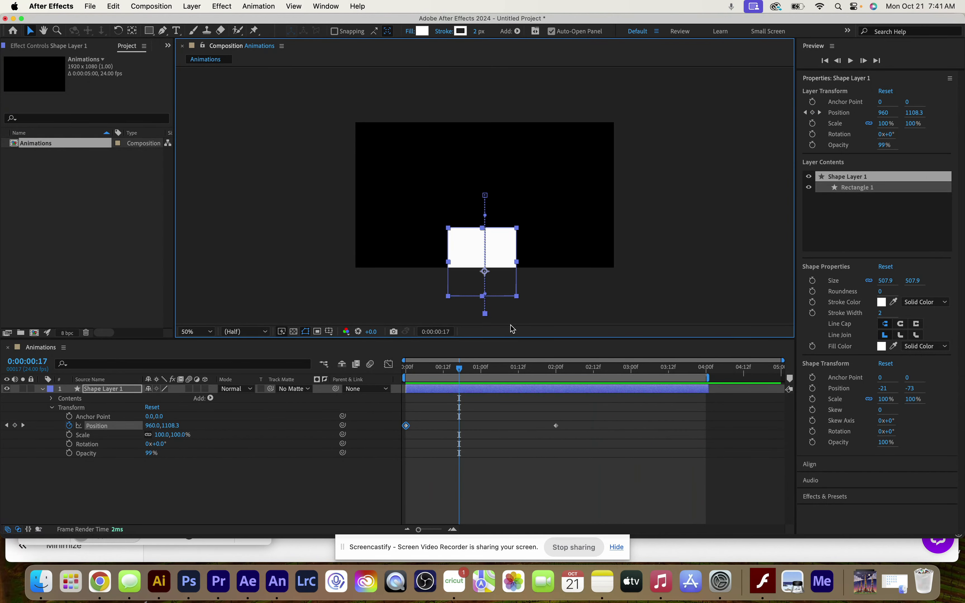
# Set the square's Scale to 150% at 0:00:02:00 and start a Scale keyframe there.
pyautogui.moveTo(459, 368); pyautogui.dragTo(558, 396)
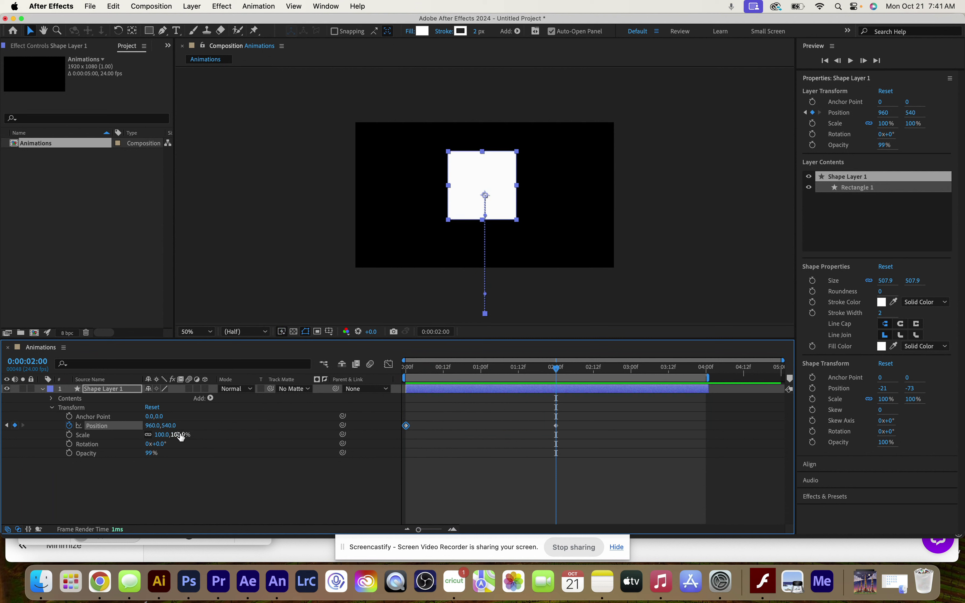
pyautogui.moveTo(179, 435); pyautogui.dragTo(207, 434)
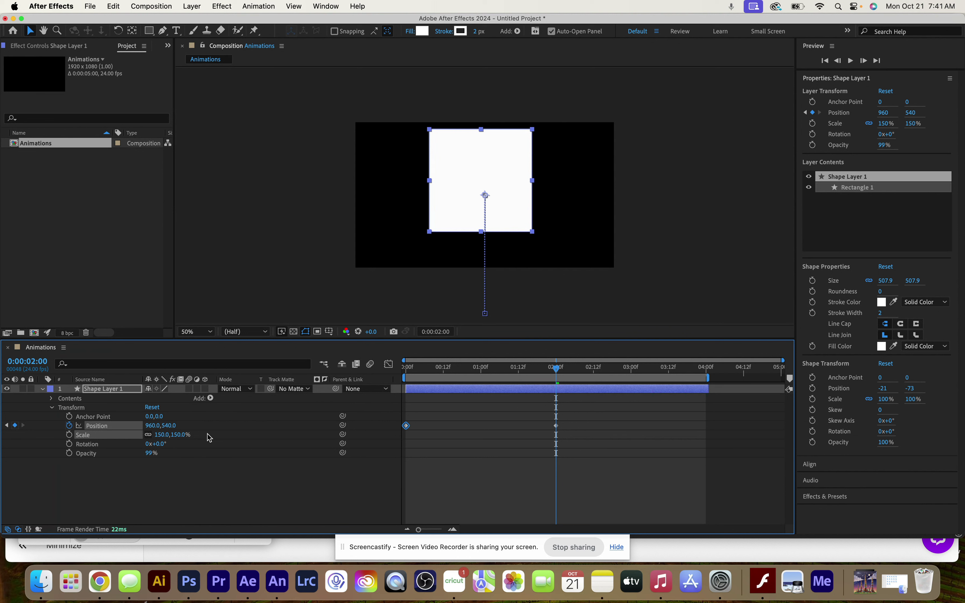
pyautogui.click(209, 438)
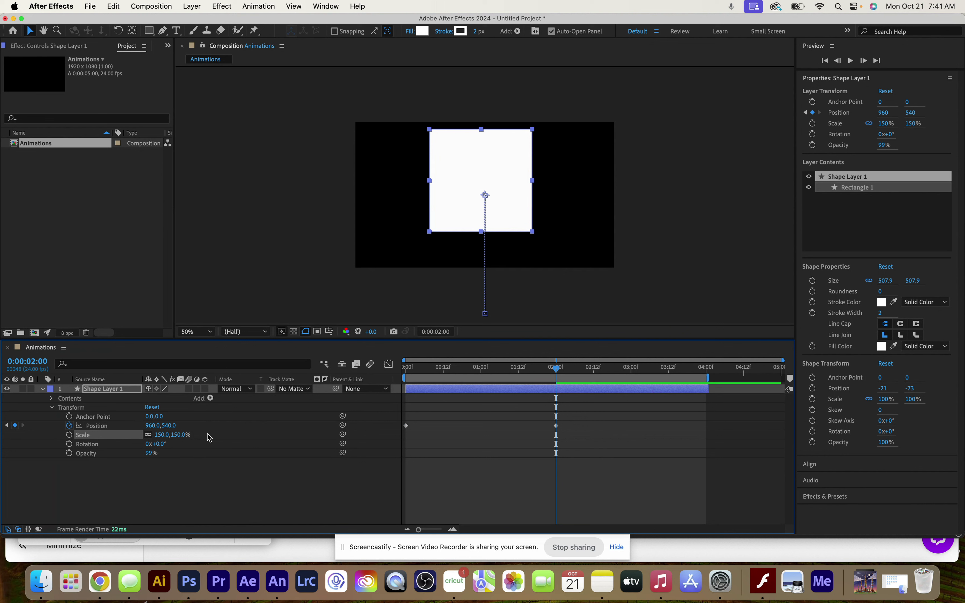
pyautogui.click(69, 436)
# Set the Scale to 103% at 0:00:00:00 and preview the square growing as it moves up.
pyautogui.moveTo(558, 372); pyautogui.dragTo(399, 402)
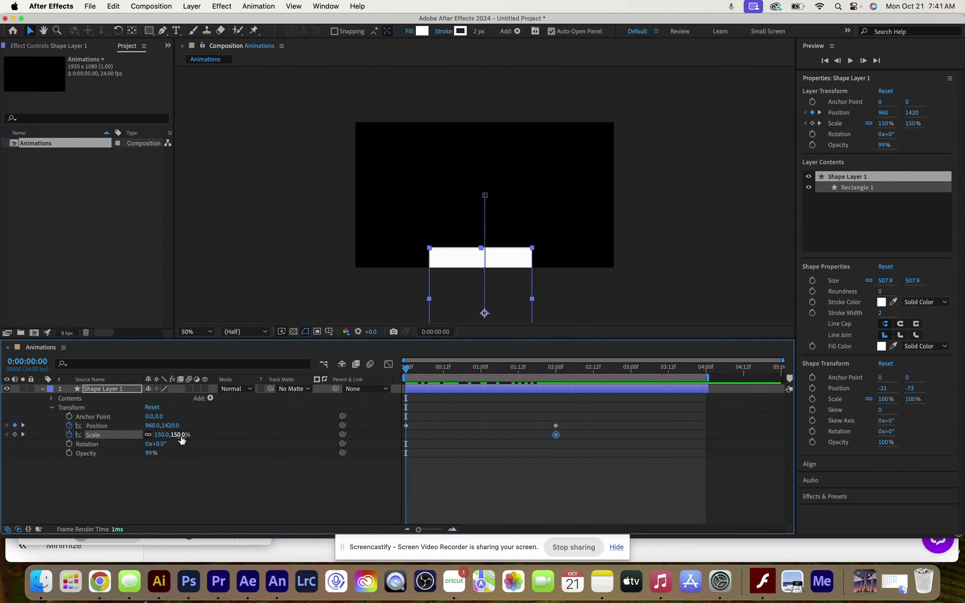
pyautogui.moveTo(178, 436)
pyautogui.mouseDown()
pyautogui.moveTo(130, 435)
pyautogui.moveTo(161, 445)
pyautogui.mouseUp()
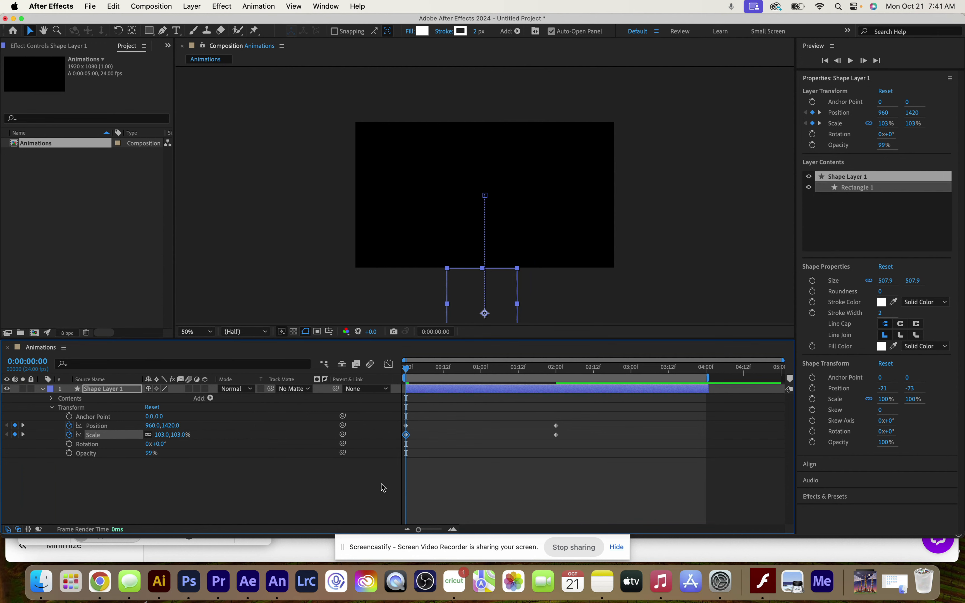
pyautogui.press('space')
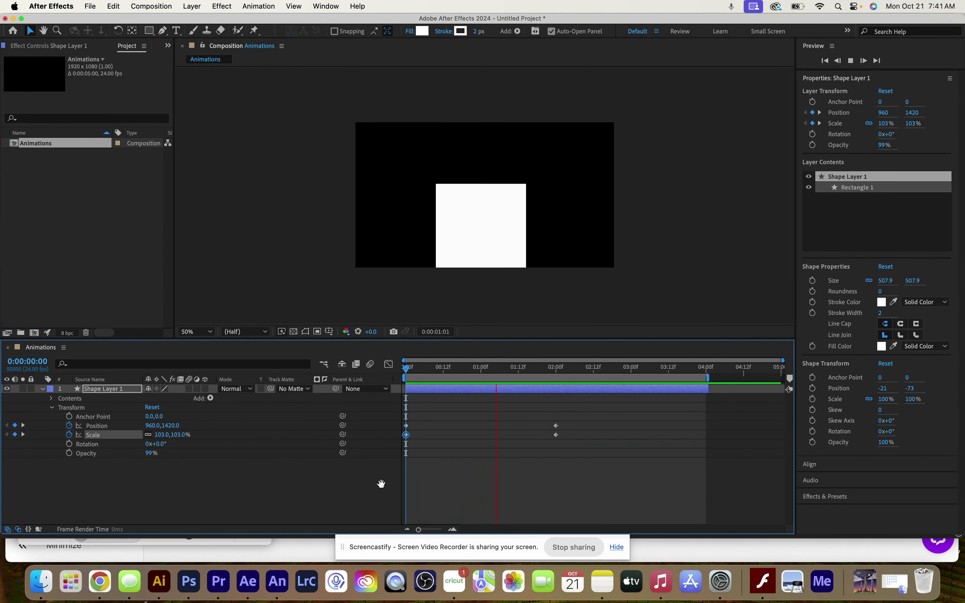
pyautogui.press('space')
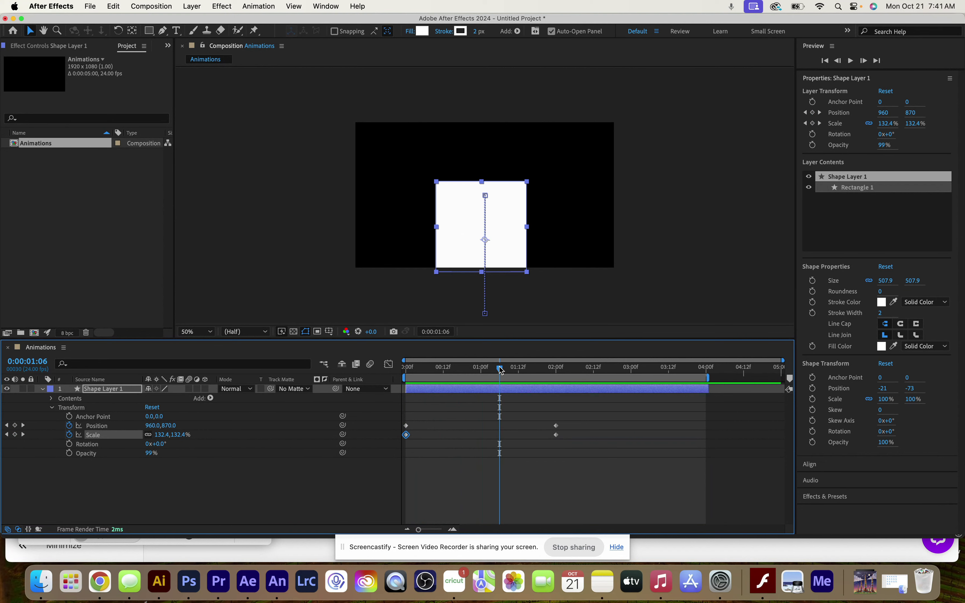
# Start a Rotation keyframe at 0:00:00:00 and set the square's rotation to 45°.
pyautogui.moveTo(501, 370); pyautogui.dragTo(385, 388)
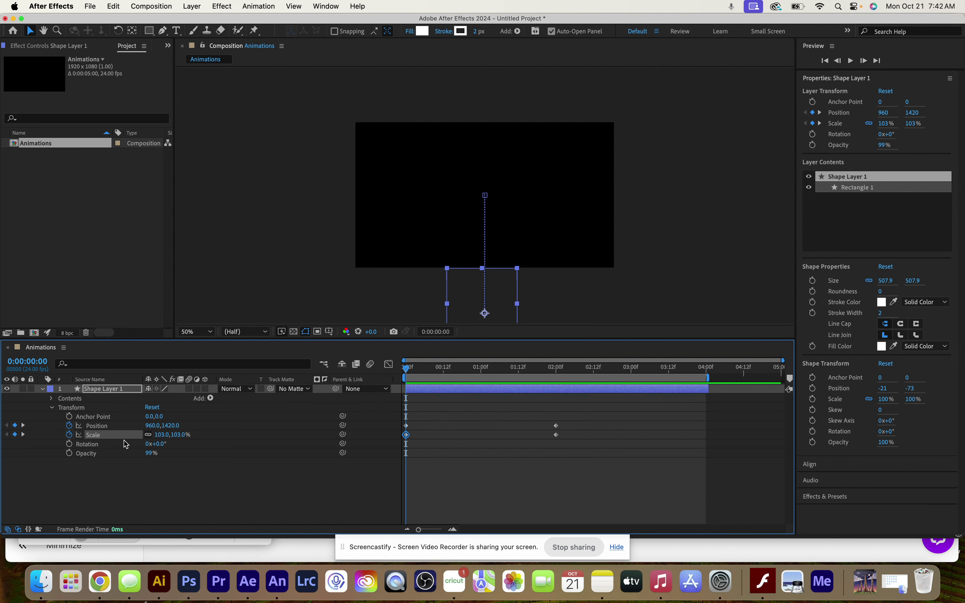
pyautogui.click(69, 447)
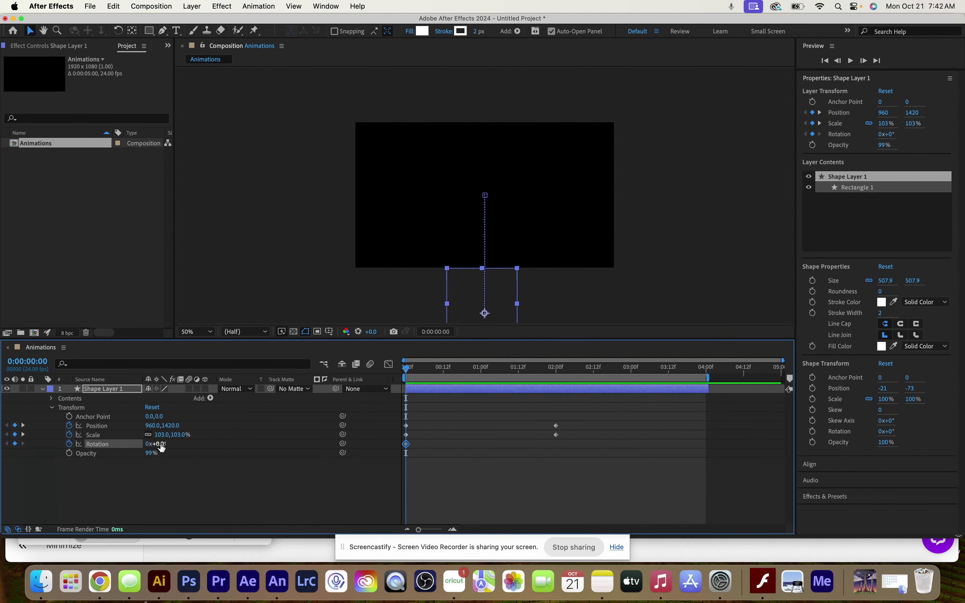
pyautogui.moveTo(161, 447); pyautogui.dragTo(186, 444)
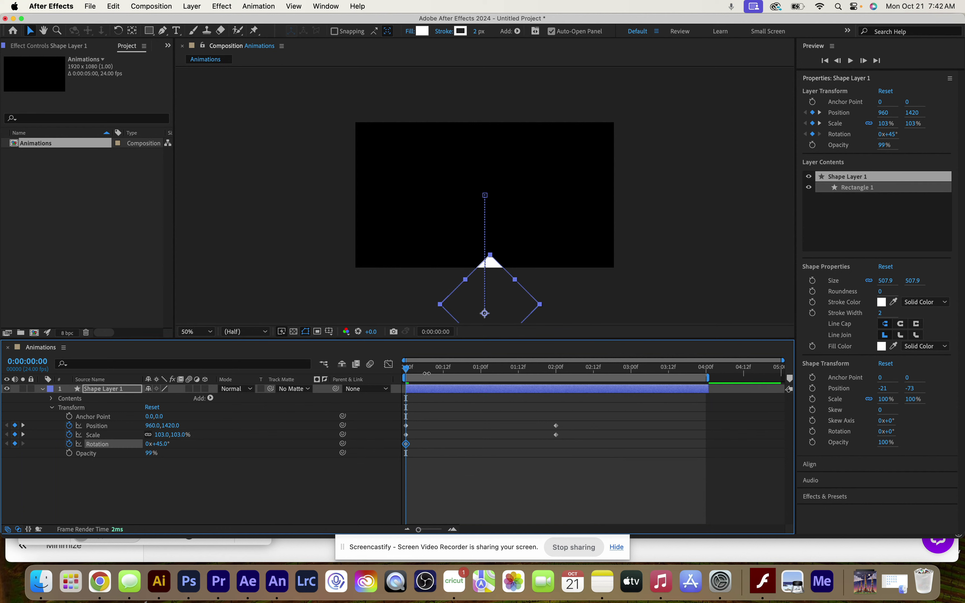
# Set the Rotation to 0° at 0:00:02:00 and preview the combined position, scale and rotation animation.
pyautogui.moveTo(408, 371); pyautogui.dragTo(558, 387)
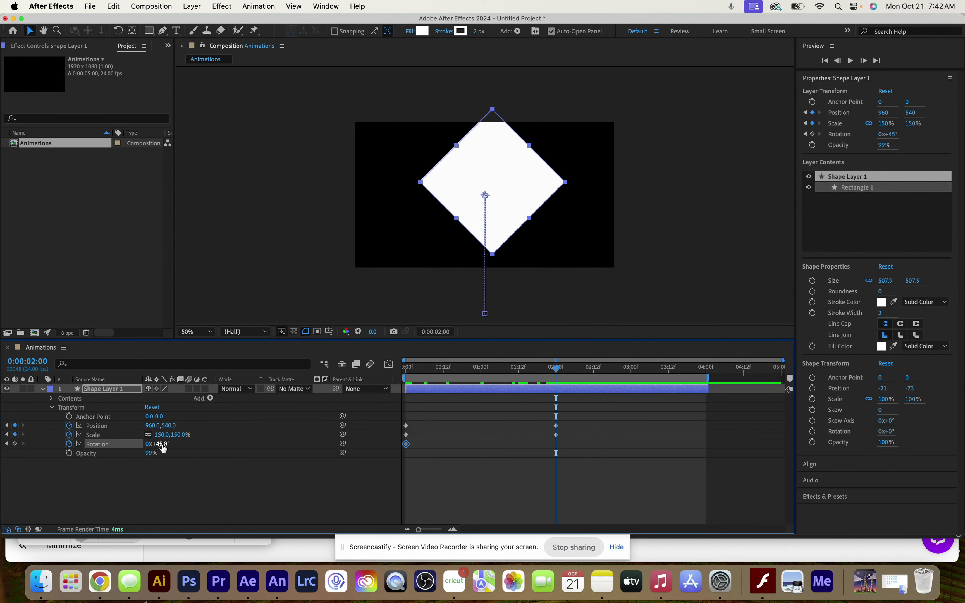
pyautogui.moveTo(161, 446); pyautogui.dragTo(140, 446)
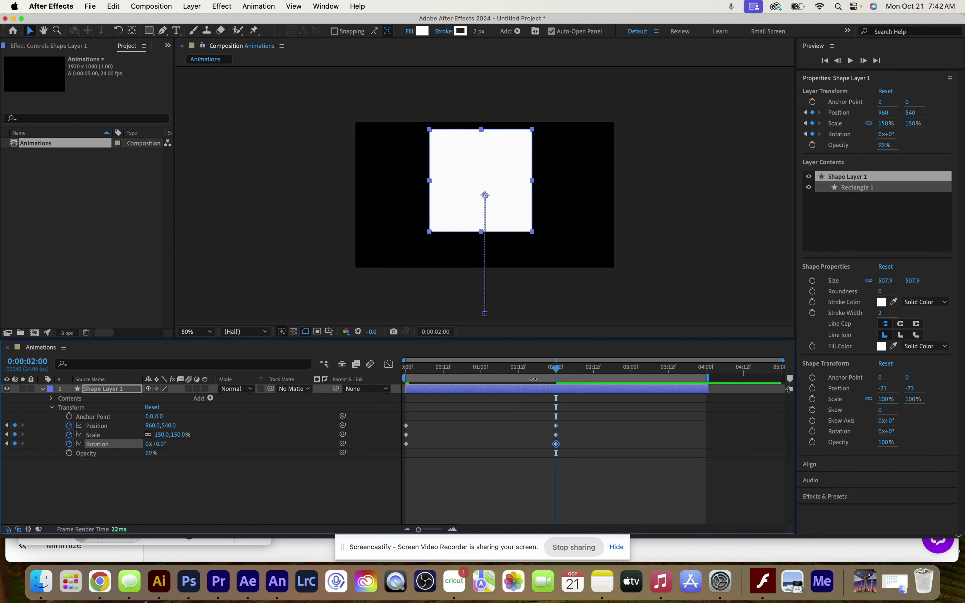
pyautogui.press('space')
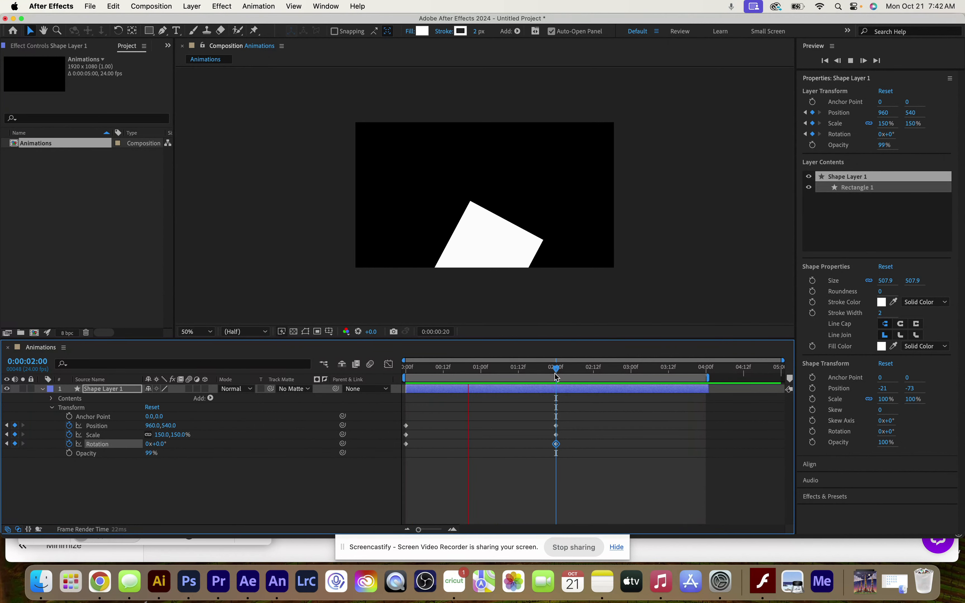
pyautogui.press('space')
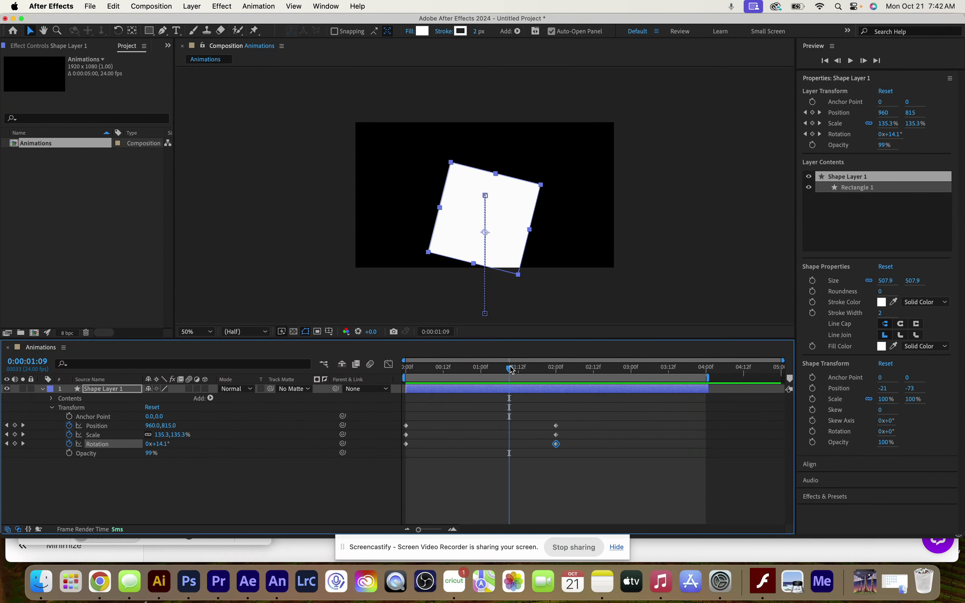
# Try the ending Position, Scale and Rotation keyframes at 0:00:01:00 in a preview, and return them to 0:00:02:00.
pyautogui.moveTo(512, 370); pyautogui.dragTo(367, 387)
pyautogui.moveTo(563, 485); pyautogui.dragTo(481, 442)
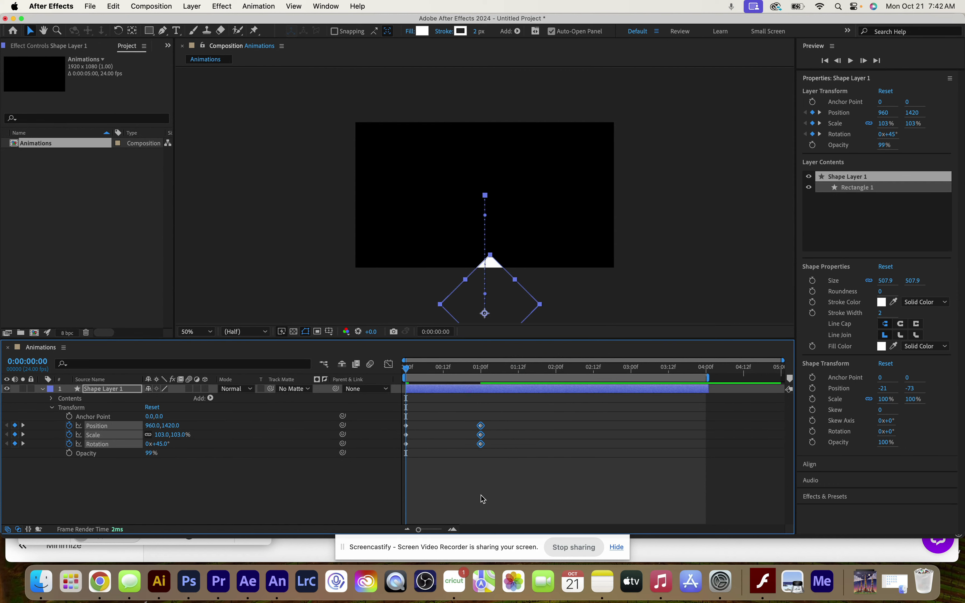
pyautogui.press('space')
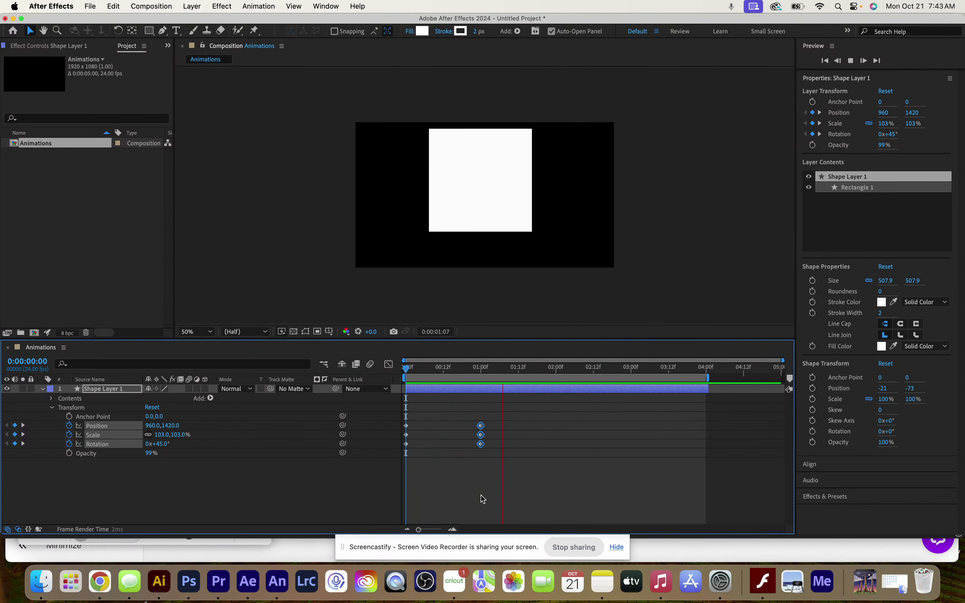
pyautogui.press('space')
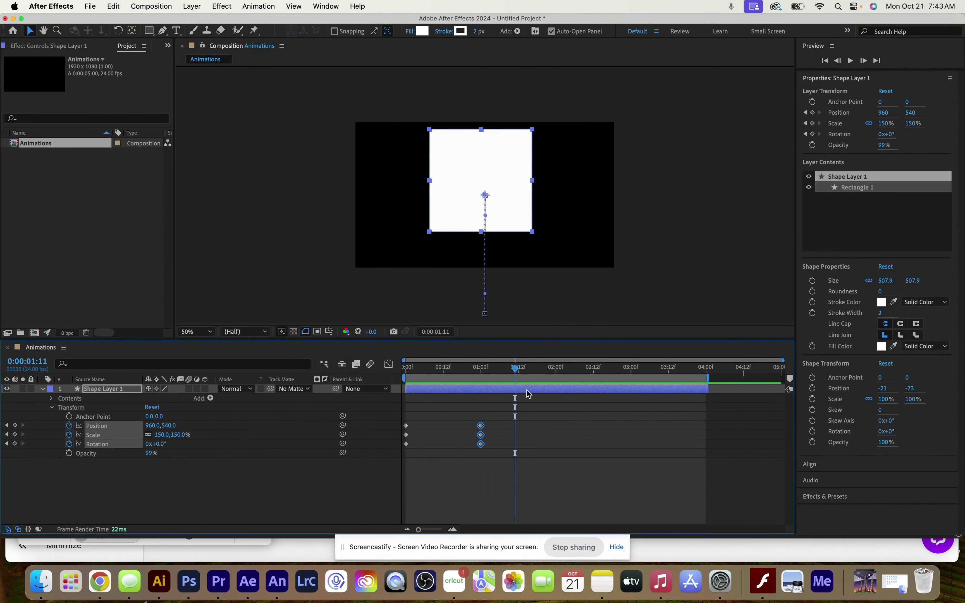
pyautogui.moveTo(467, 415); pyautogui.dragTo(561, 452)
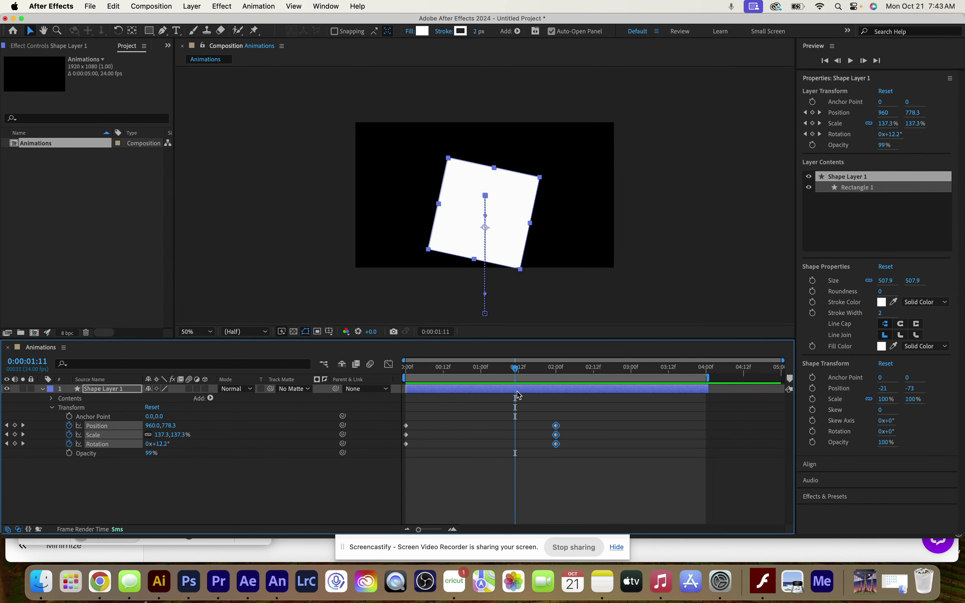
# Enable motion blur for the composition in the timeline and preview the animation from 0:00:00:00.
pyautogui.moveTo(517, 369); pyautogui.dragTo(480, 428)
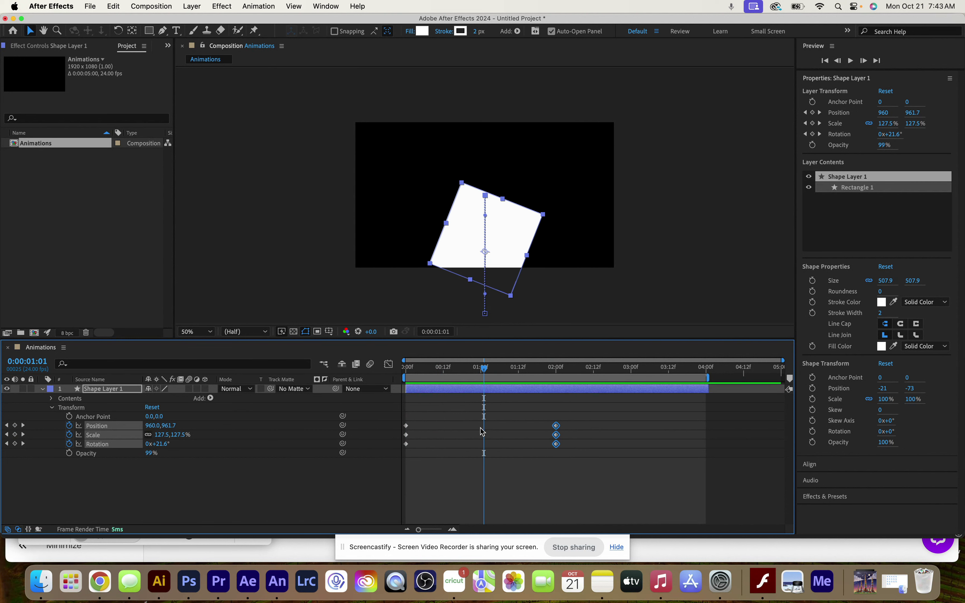
pyautogui.click(371, 364)
pyautogui.press('Home')
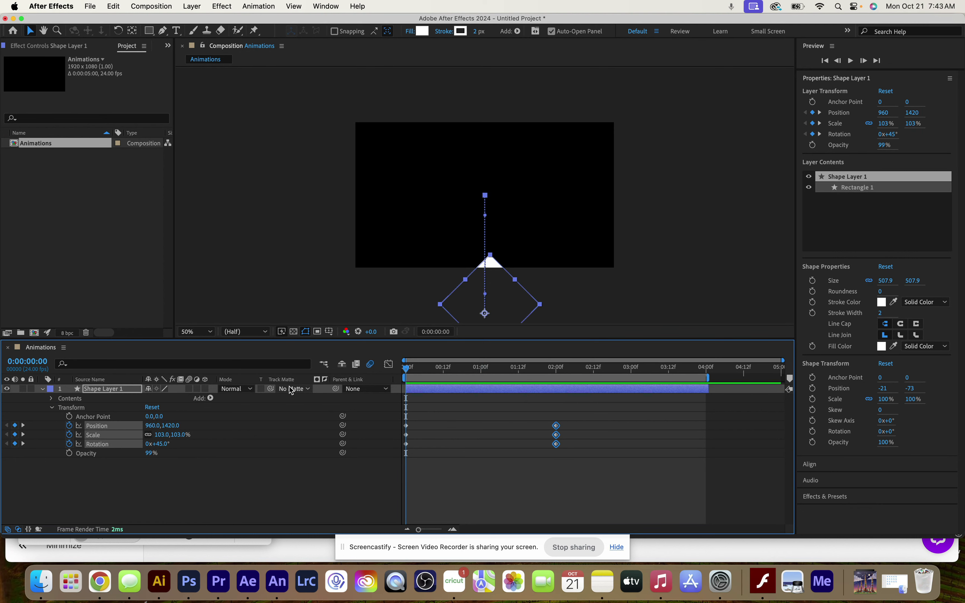
pyautogui.press('space')
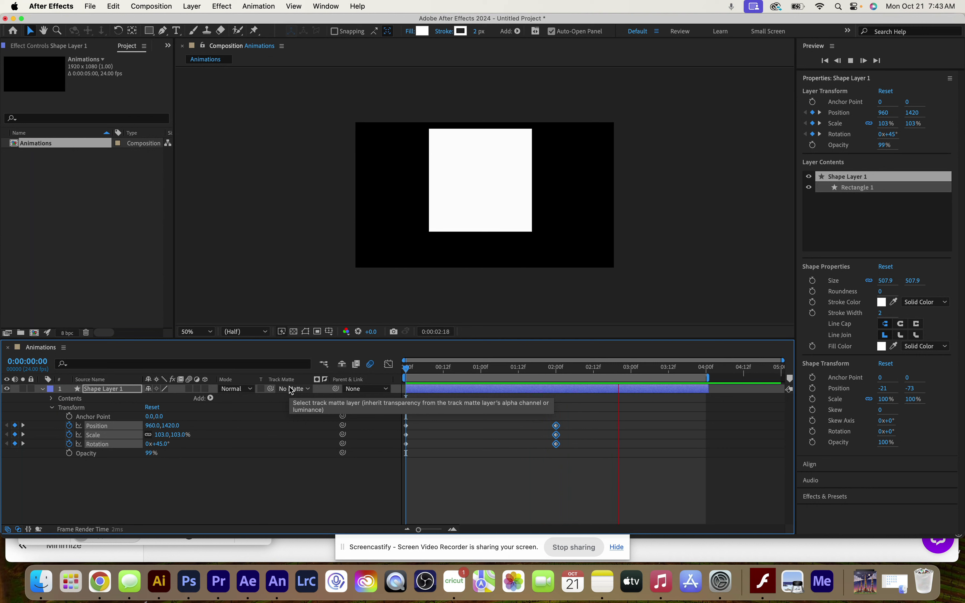
pyautogui.press('space')
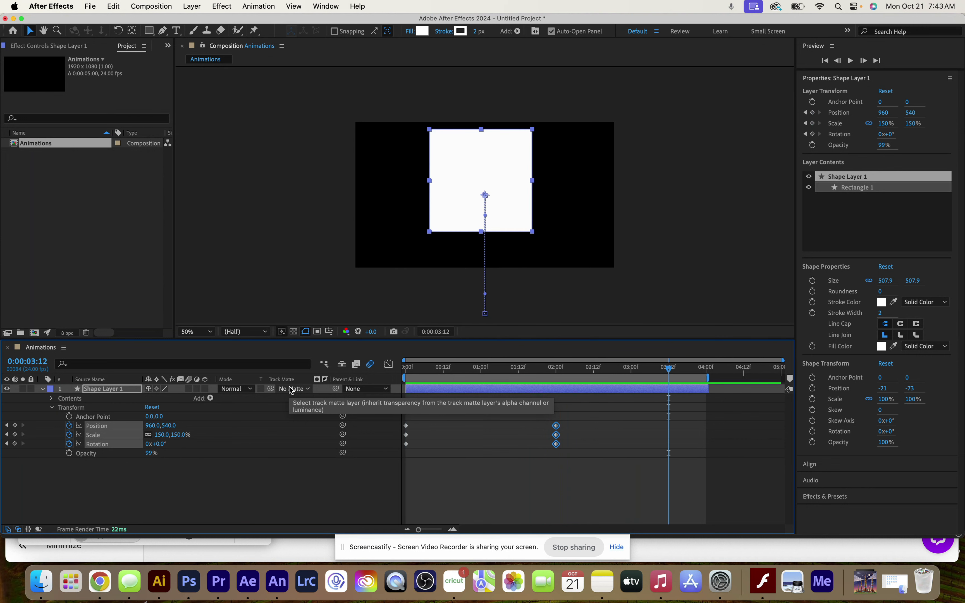
# Examine the square's motion at 100% magnification by scrubbing between the keyframes, and return the composition view to 50%.
pyautogui.press('/')
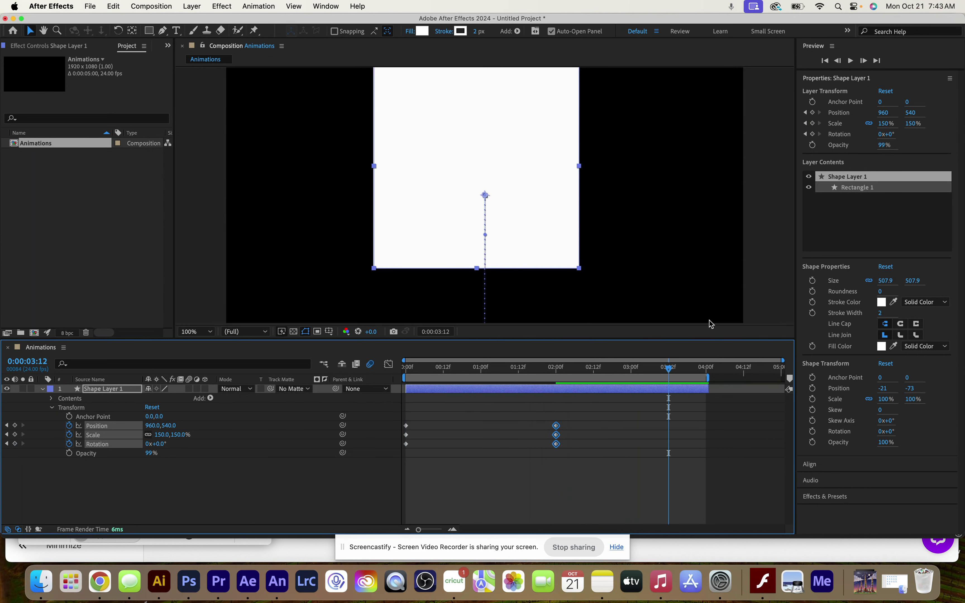
pyautogui.moveTo(669, 371); pyautogui.dragTo(457, 386)
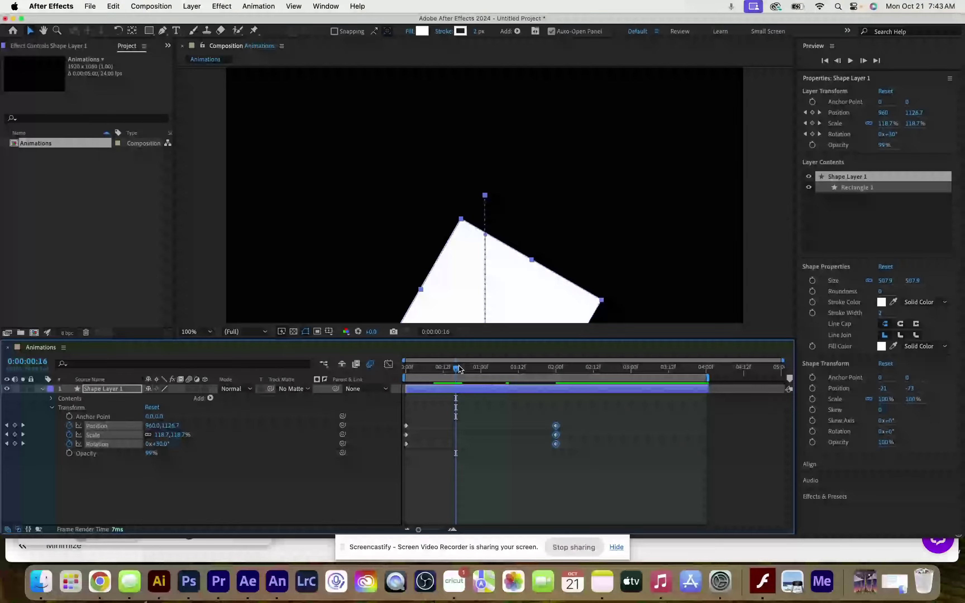
pyautogui.moveTo(457, 370); pyautogui.dragTo(558, 382)
pyautogui.press('F3')
pyautogui.press(',')
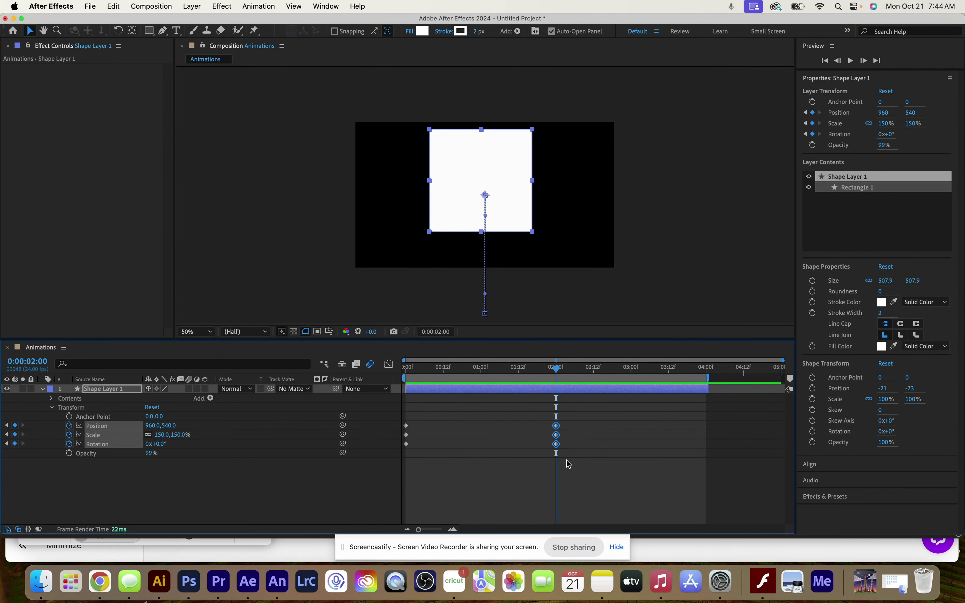
# Return to 0:00:00:00 and apply Easy Ease to all Position, Scale and Rotation keyframes of the square.
pyautogui.moveTo(558, 370); pyautogui.dragTo(394, 383)
pyautogui.click(588, 505)
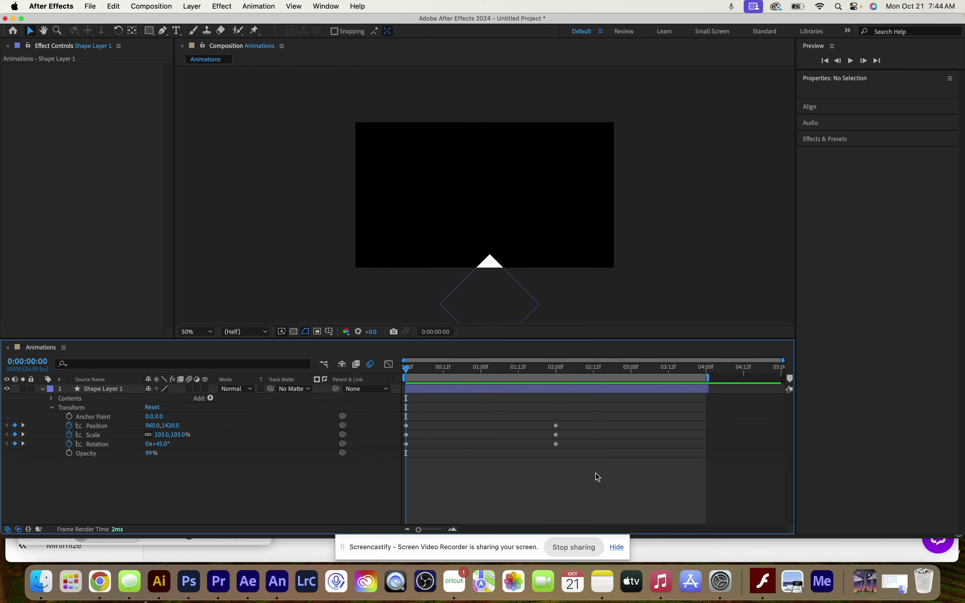
pyautogui.moveTo(589, 464); pyautogui.dragTo(398, 417)
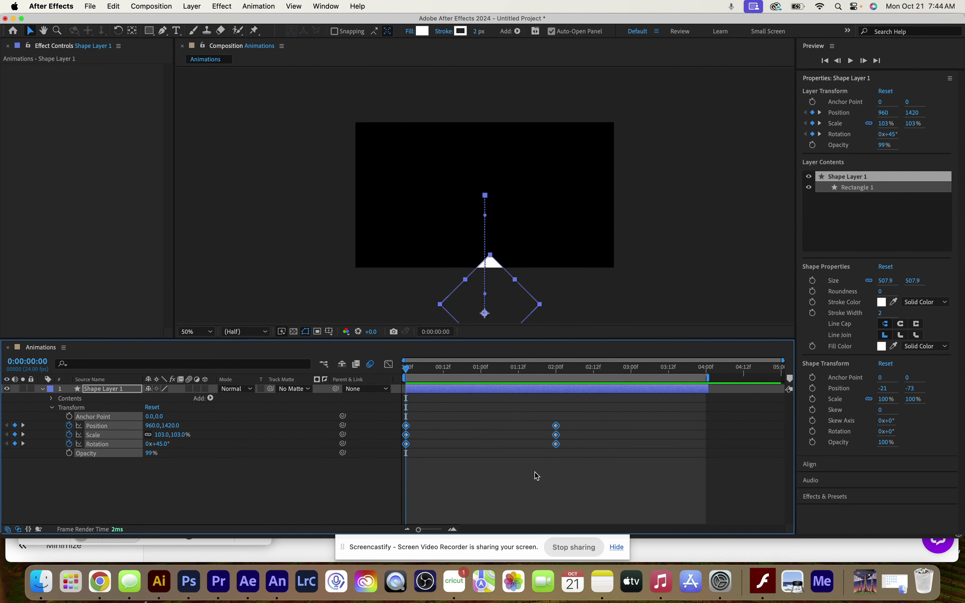
pyautogui.rightClick(557, 446)
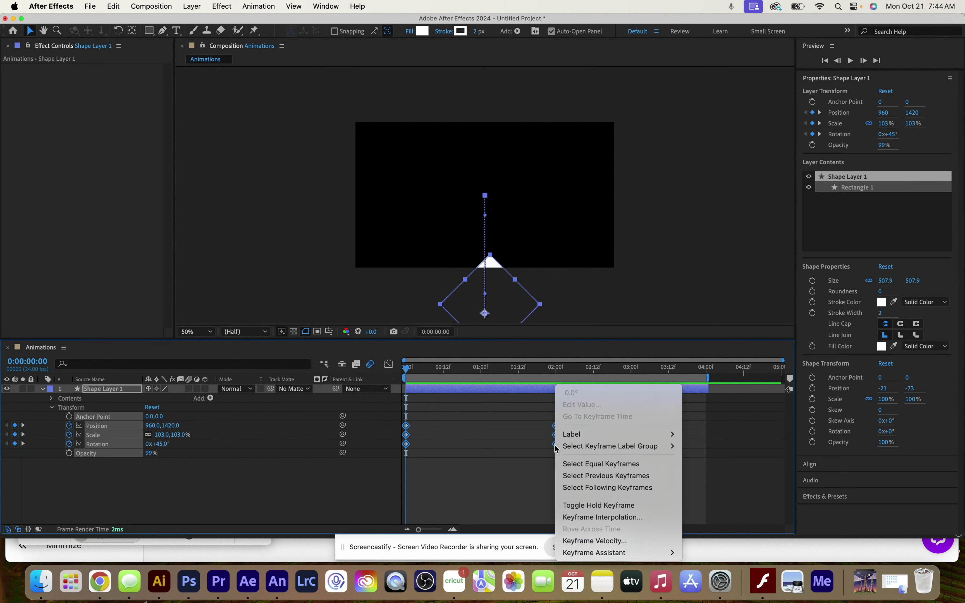
pyautogui.moveTo(598, 558)
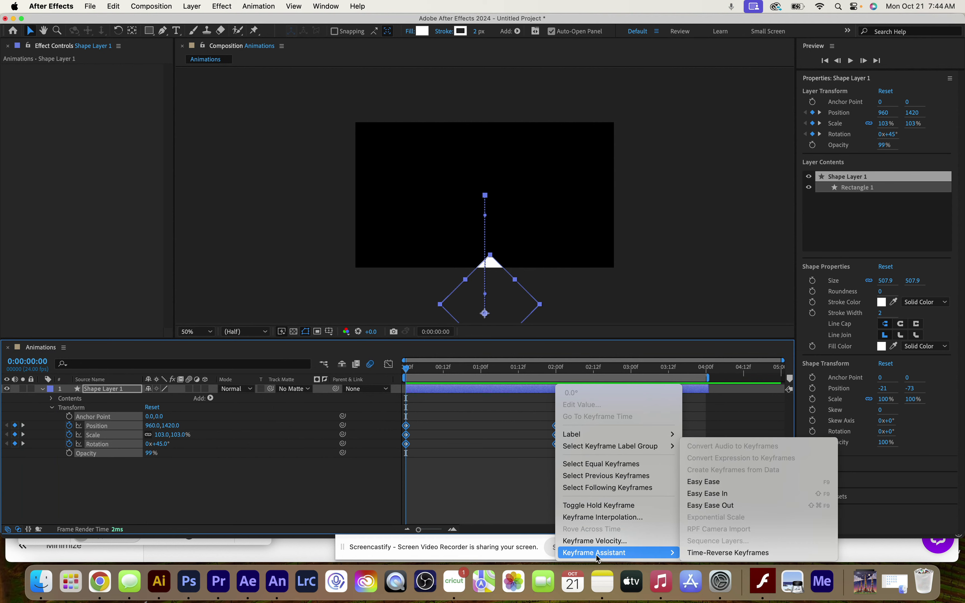
pyautogui.click(716, 486)
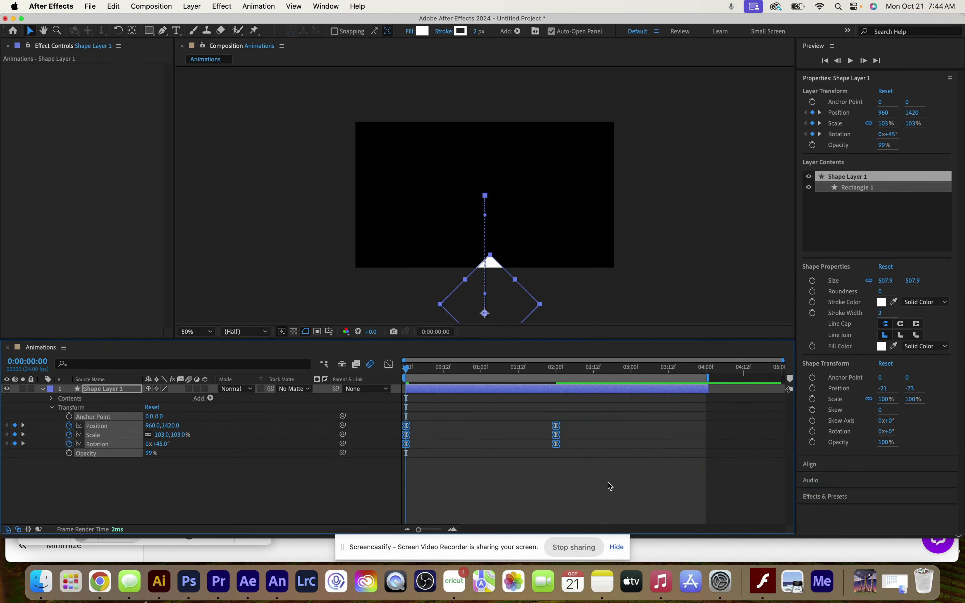
pyautogui.click(608, 483)
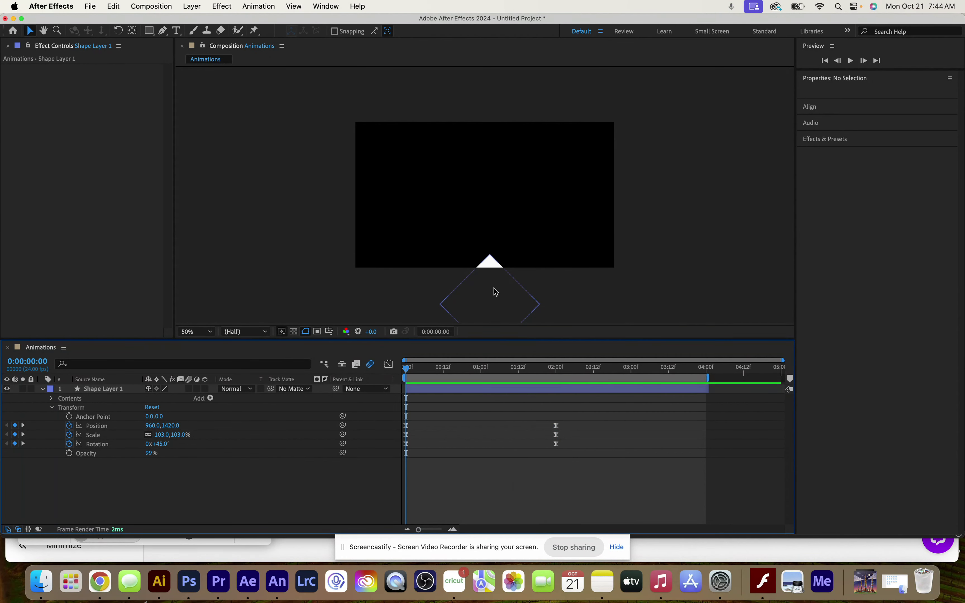
# Shift the square's whole motion path down so its starting Position is 964, 1540, and preview the eased animation.
pyautogui.click(105, 425)
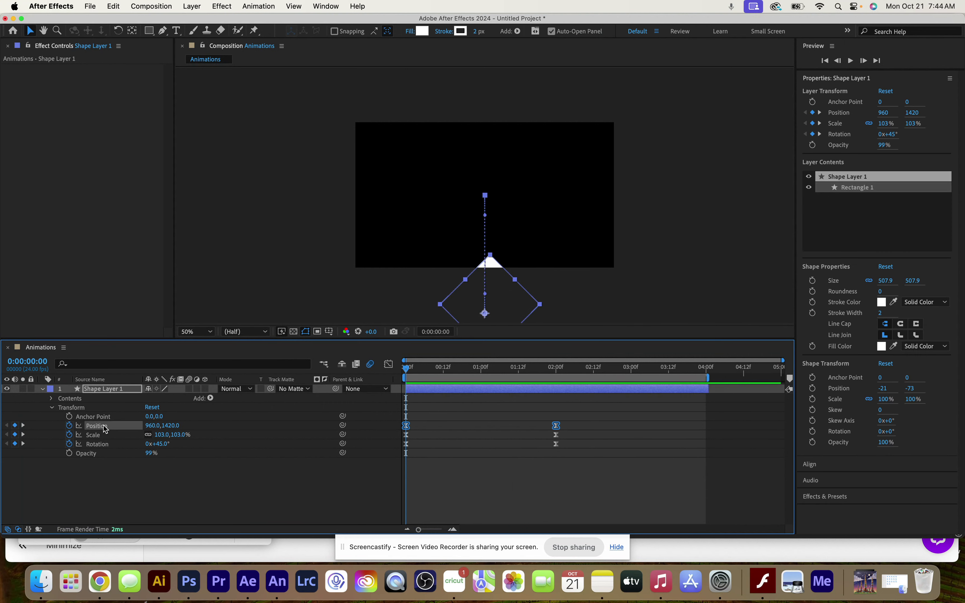
pyautogui.moveTo(497, 300); pyautogui.dragTo(497, 313)
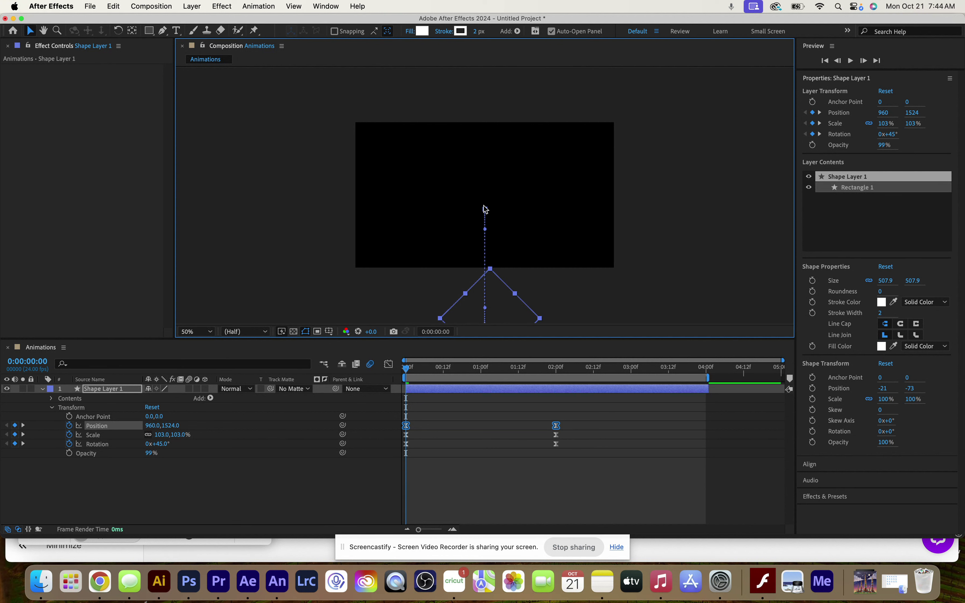
pyautogui.moveTo(485, 209); pyautogui.dragTo(486, 211)
pyautogui.press('space')
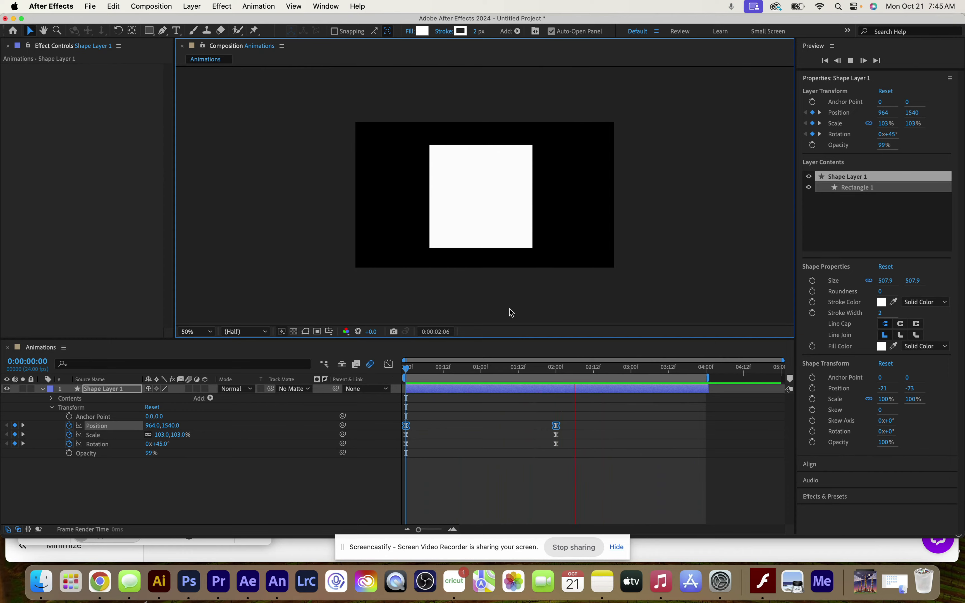
pyautogui.press('space')
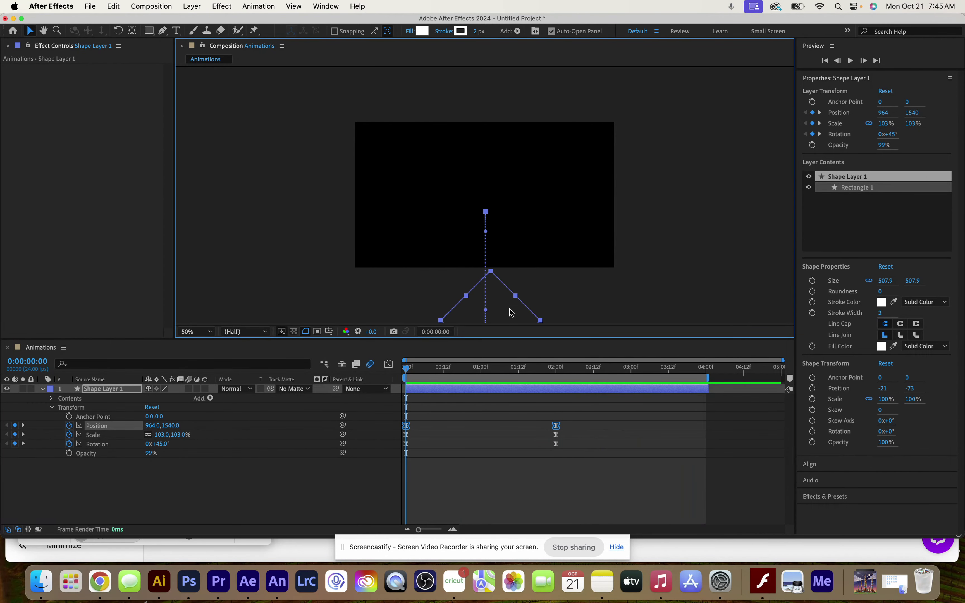
pyautogui.click(512, 482)
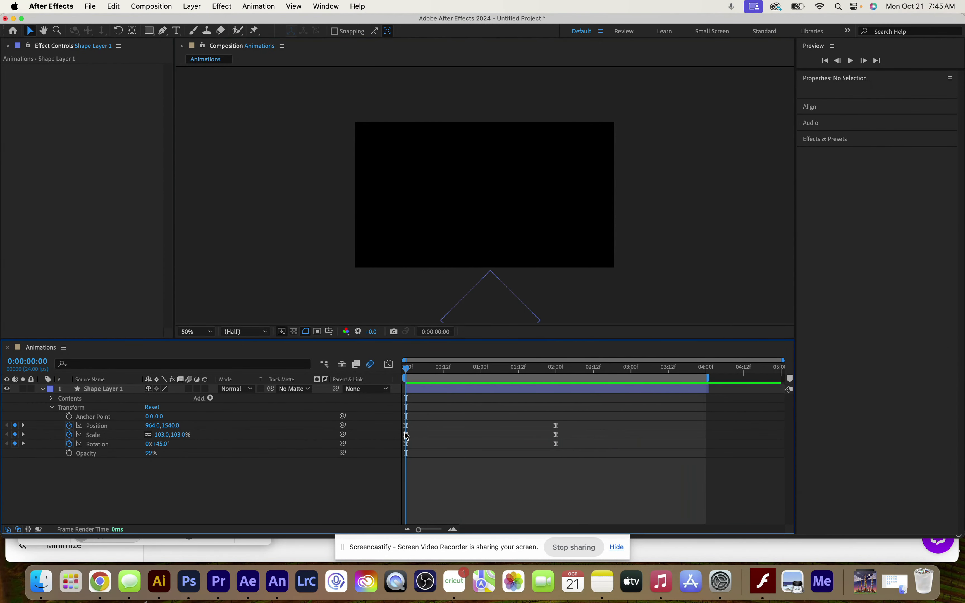
pyautogui.moveTo(570, 458); pyautogui.dragTo(395, 435)
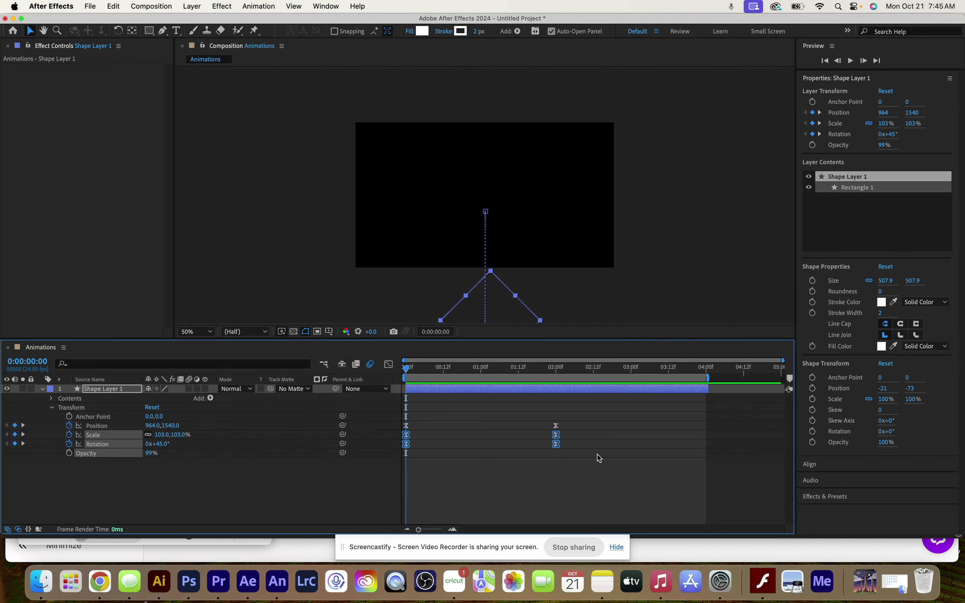
pyautogui.rightClick(557, 445)
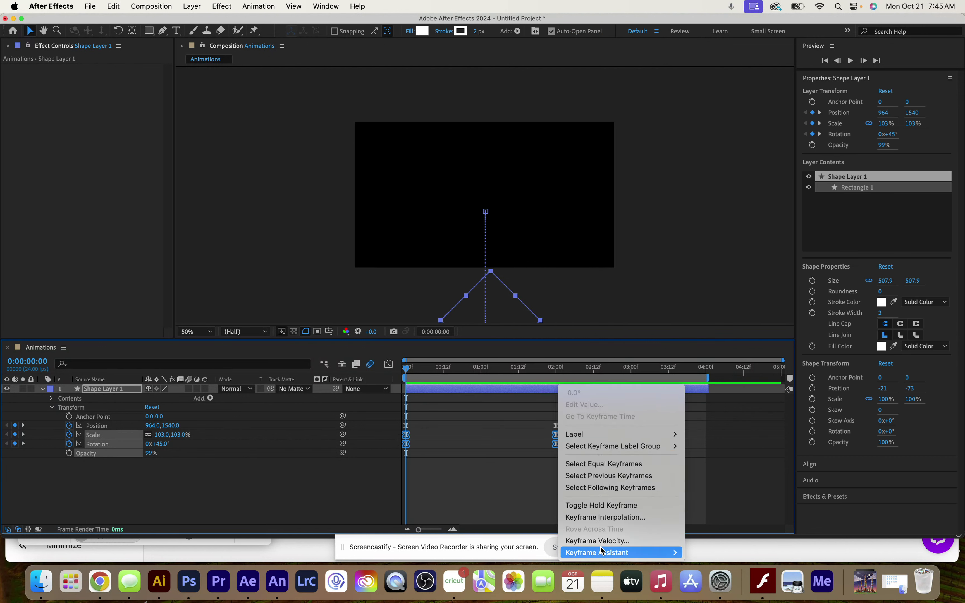
pyautogui.moveTo(603, 554)
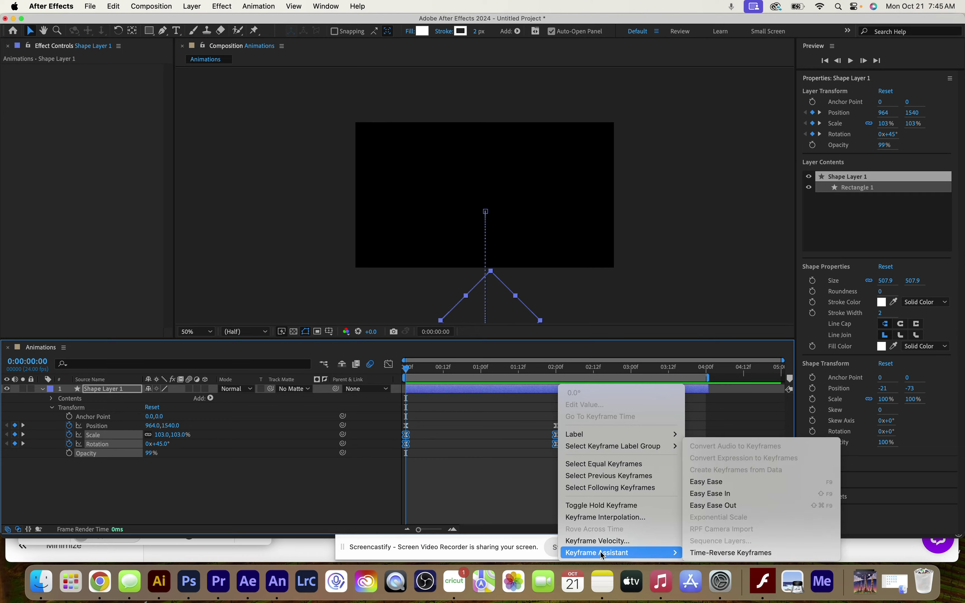
pyautogui.click(495, 495)
pyautogui.click(523, 496)
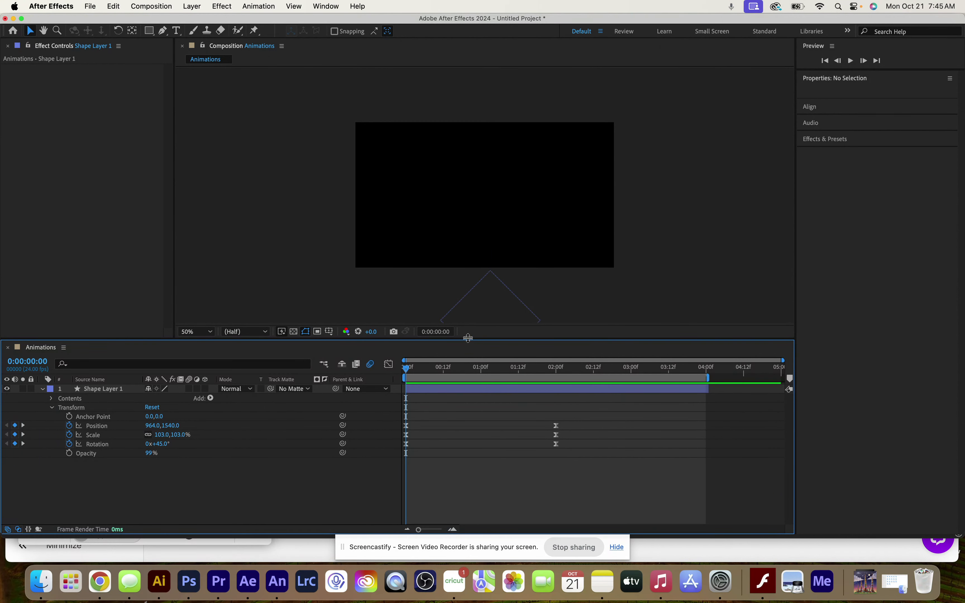
# Enlarge the timeline area and show the Position, Scale and Rotation curves together in the Graph Editor.
pyautogui.moveTo(468, 340); pyautogui.dragTo(473, 309)
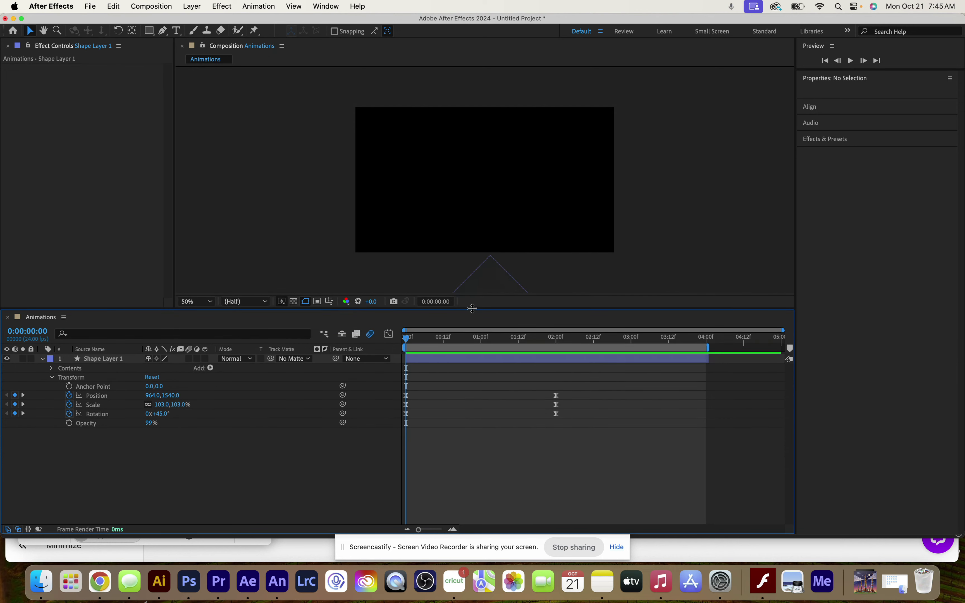
pyautogui.click(389, 335)
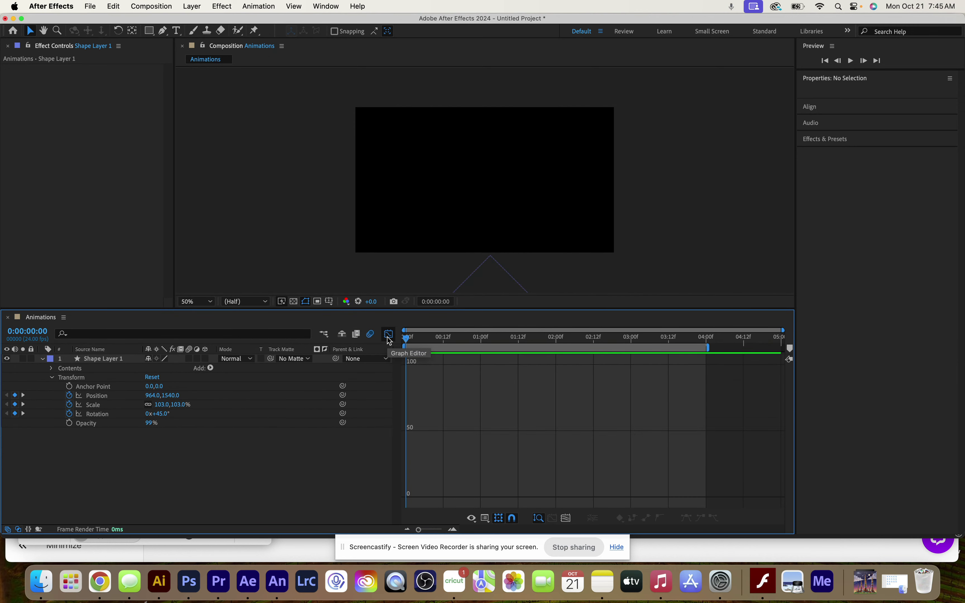
pyautogui.click(103, 400)
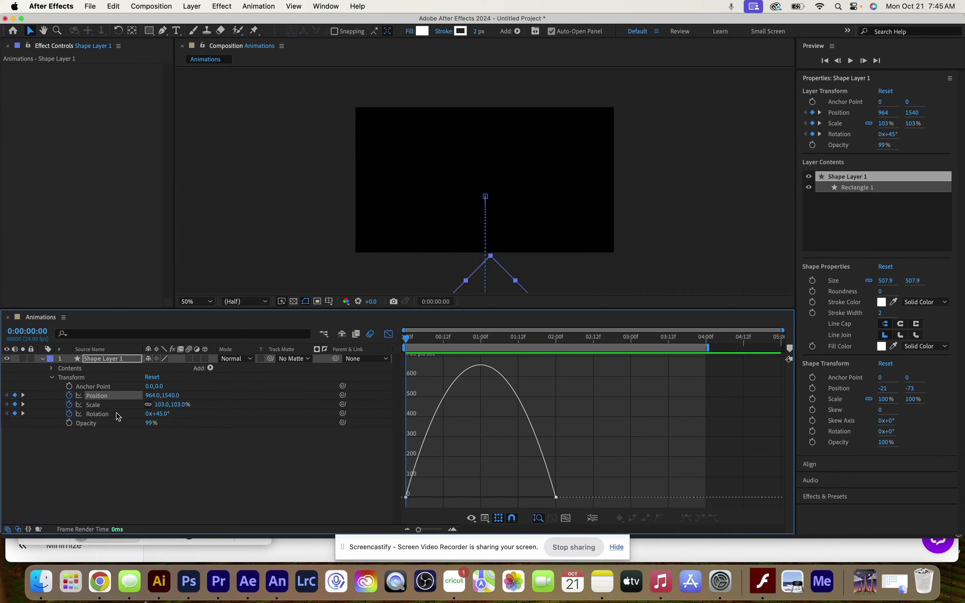
pyautogui.keyDown('shift'); pyautogui.click(97, 405); pyautogui.keyUp('shift')
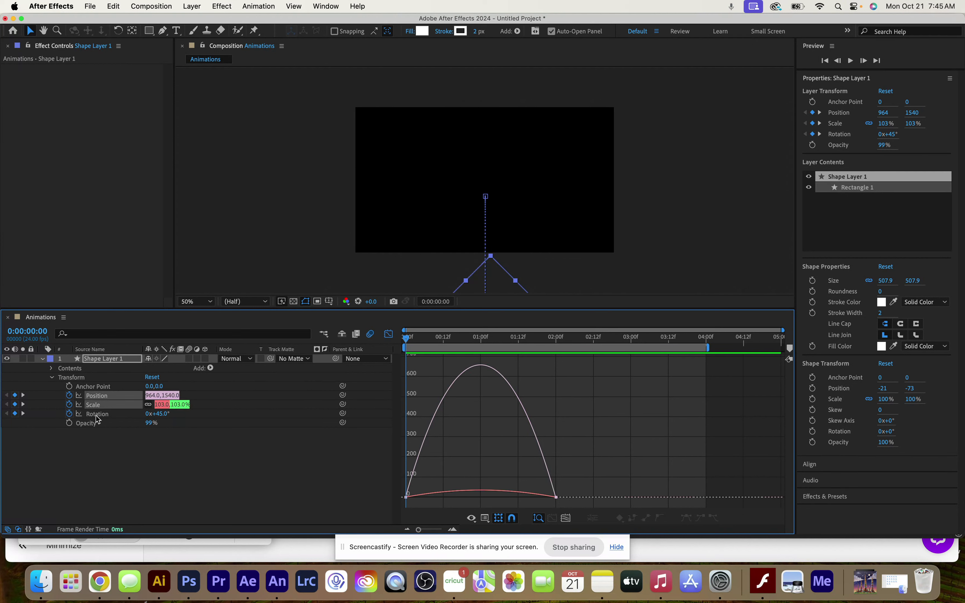
pyautogui.keyDown('shift'); pyautogui.click(97, 415); pyautogui.keyUp('shift')
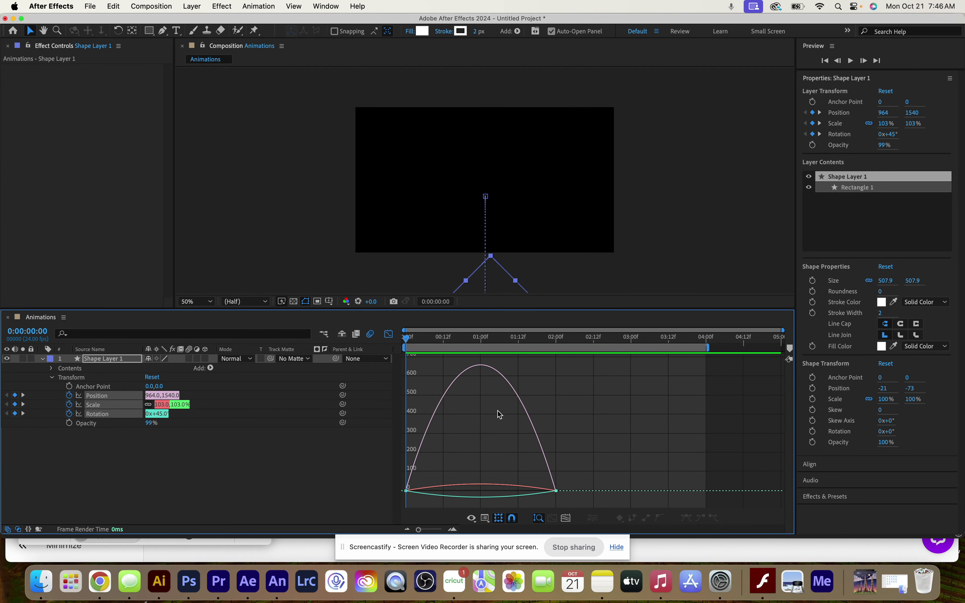
# Compare the value graph of the selected properties with their speed graph, and return to the speed graph.
pyautogui.click(486, 520)
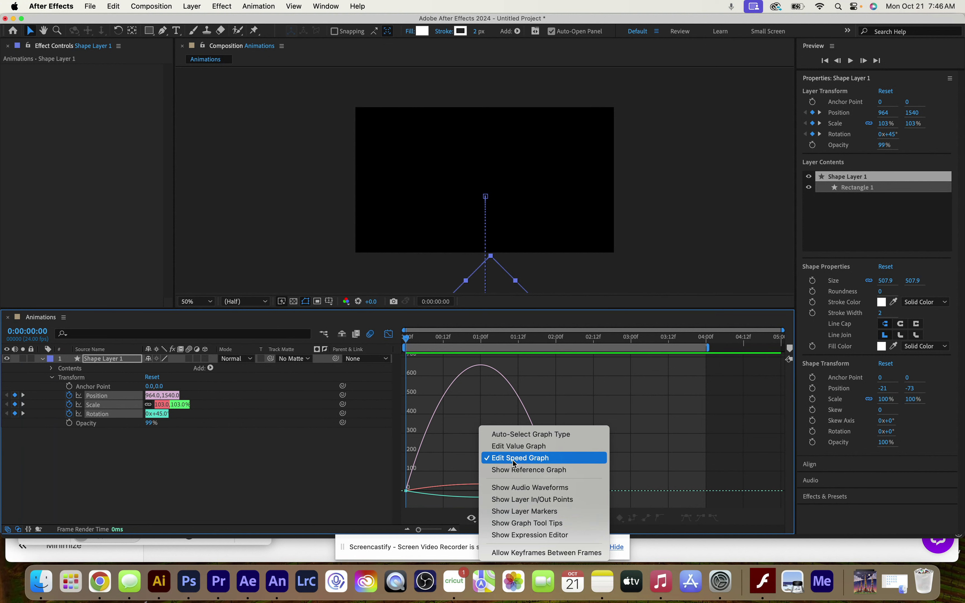
pyautogui.click(519, 447)
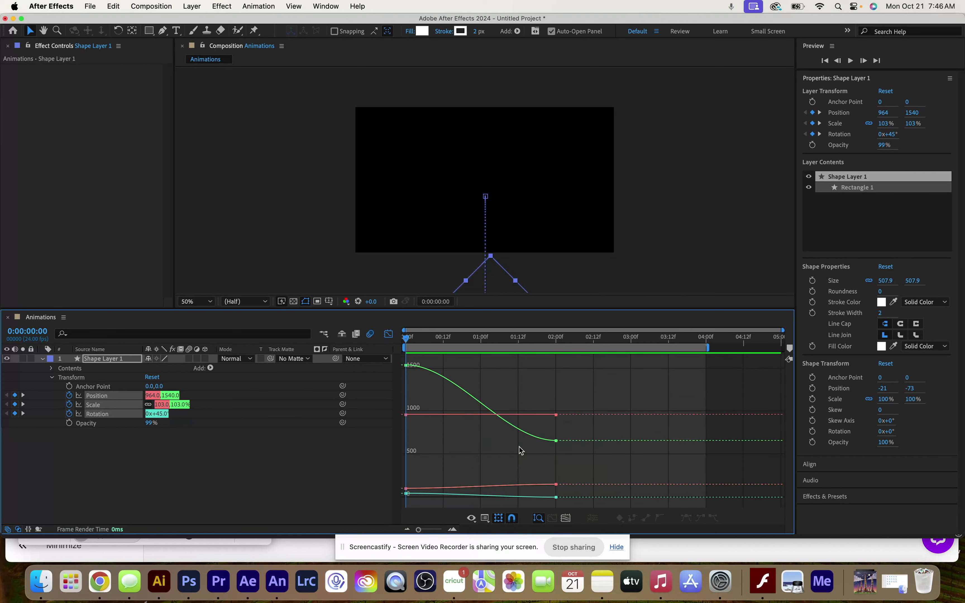
pyautogui.click(485, 519)
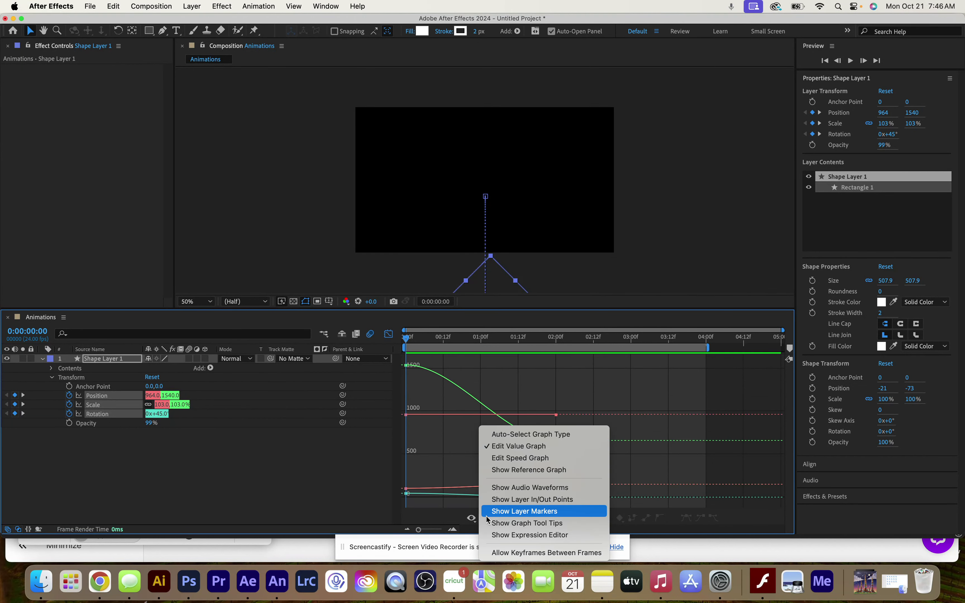
pyautogui.click(512, 461)
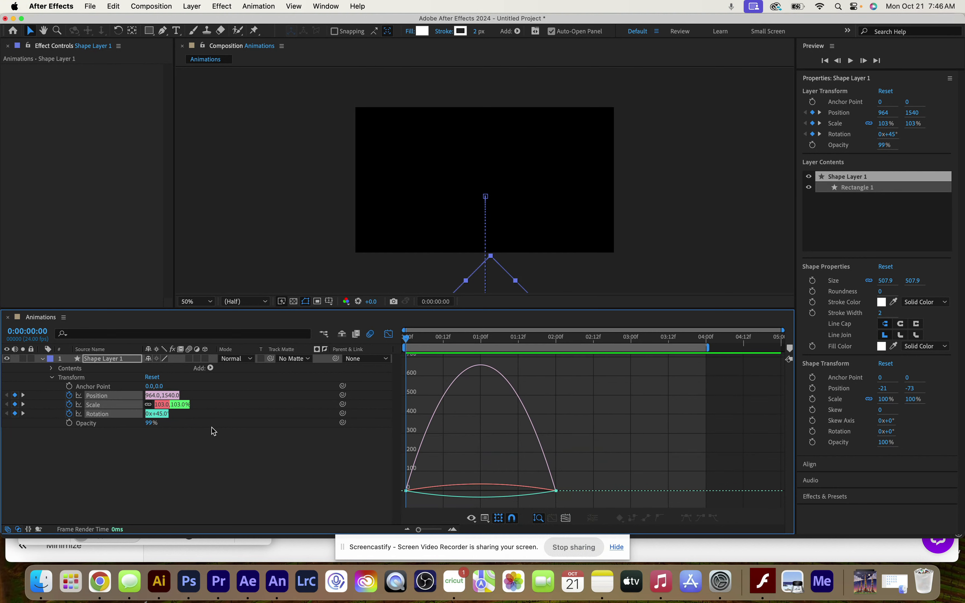
# Try to adjust the ease handle of the starting Position keyframe in the speed graph, and undo the adjustment.
pyautogui.click(122, 396)
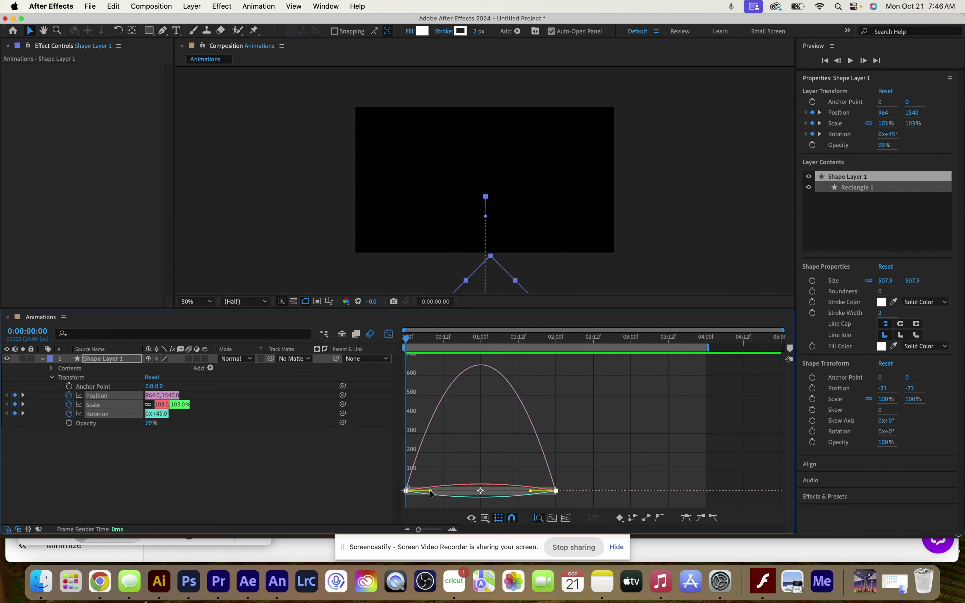
pyautogui.moveTo(430, 489)
pyautogui.mouseDown()
pyautogui.moveTo(452, 465)
pyautogui.moveTo(413, 492)
pyautogui.moveTo(483, 490)
pyautogui.moveTo(410, 498)
pyautogui.moveTo(432, 501)
pyautogui.mouseUp()
pyautogui.click(113, 6)
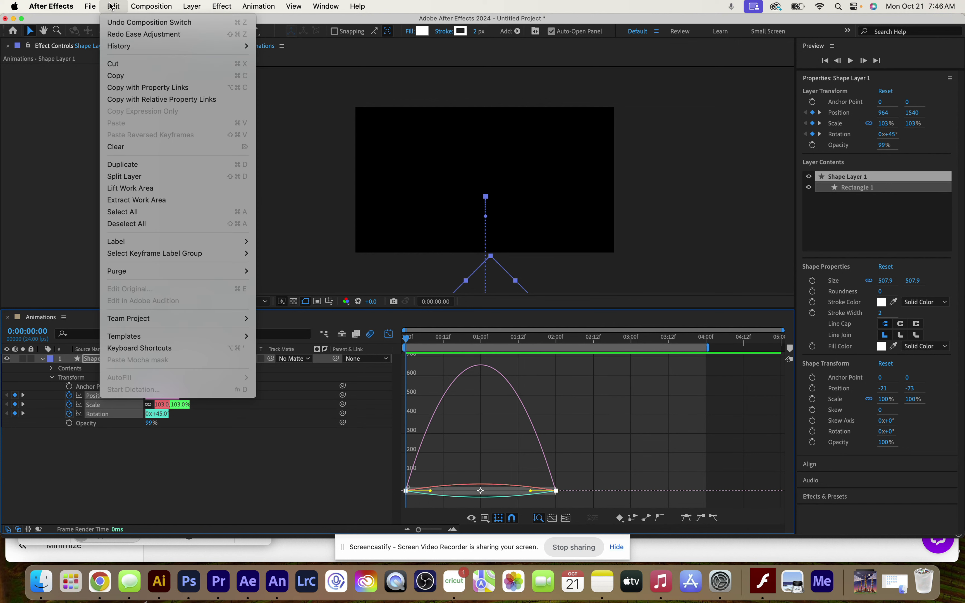
pyautogui.click(64, 143)
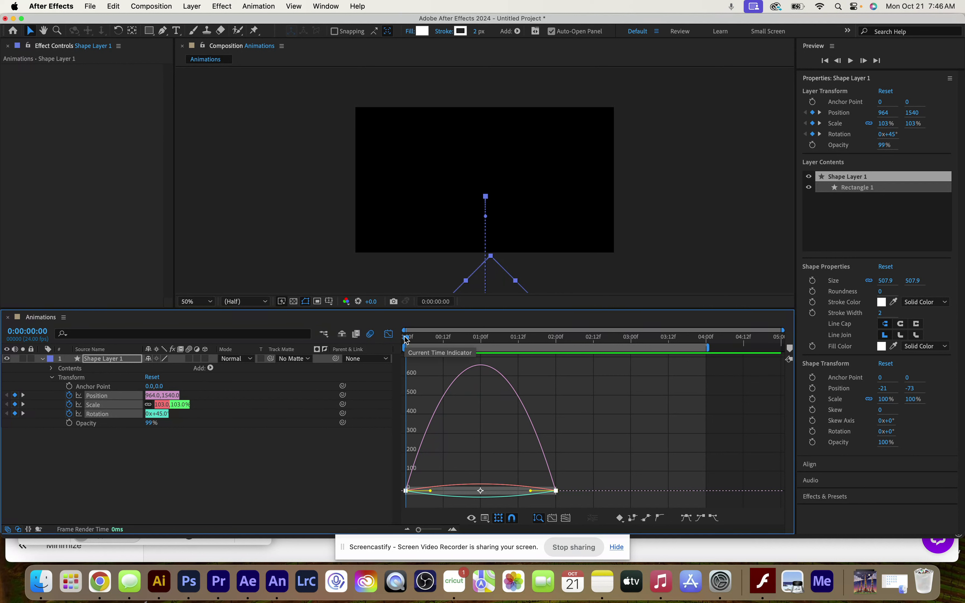
# Scrub from 0:00:00:00 to 0:00:02:04 to compare the square's motion with its speed curves.
pyautogui.moveTo(406, 339); pyautogui.dragTo(570, 347)
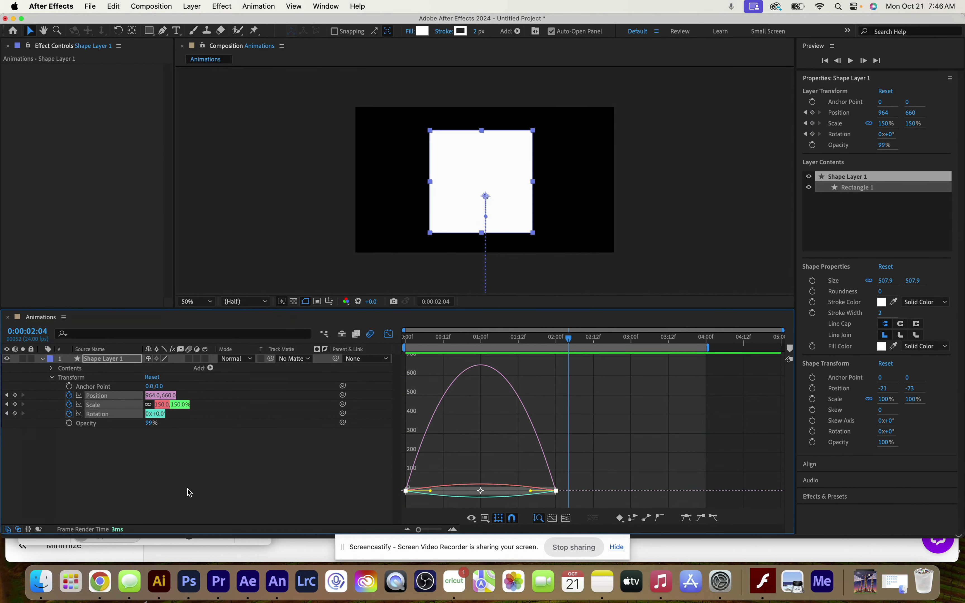